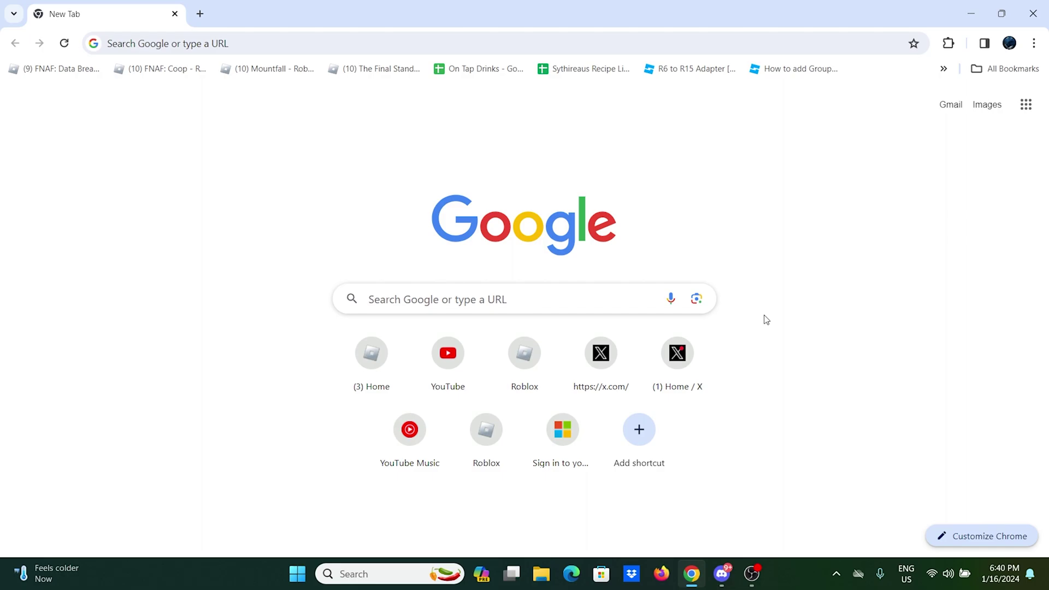
# Search Google.ca for 'github bloxstrap'
pyautogui.click(391, 253)
pyautogui.click(180, 260)
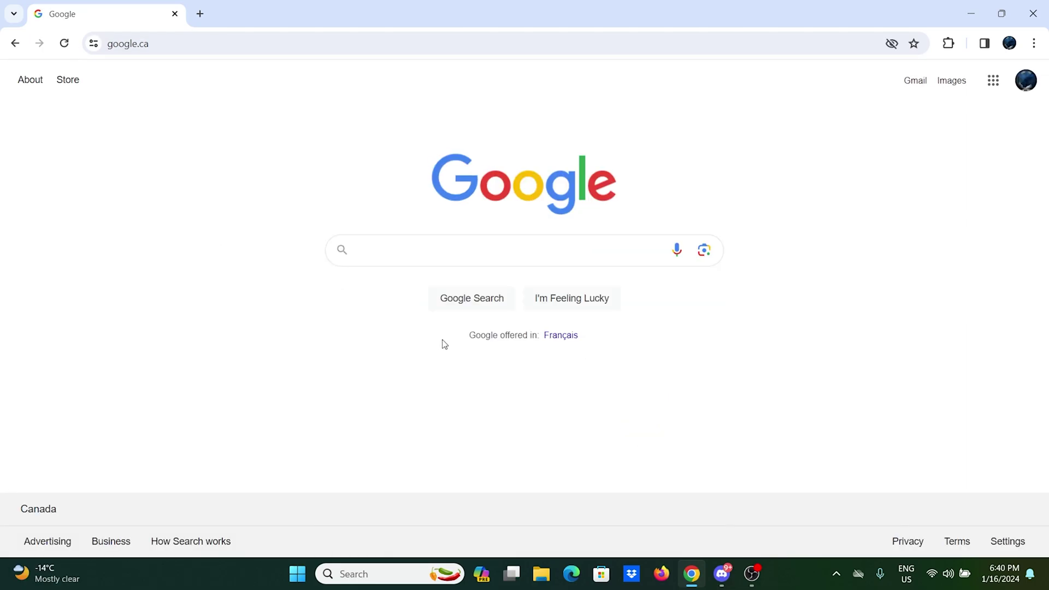
pyautogui.click(433, 255)
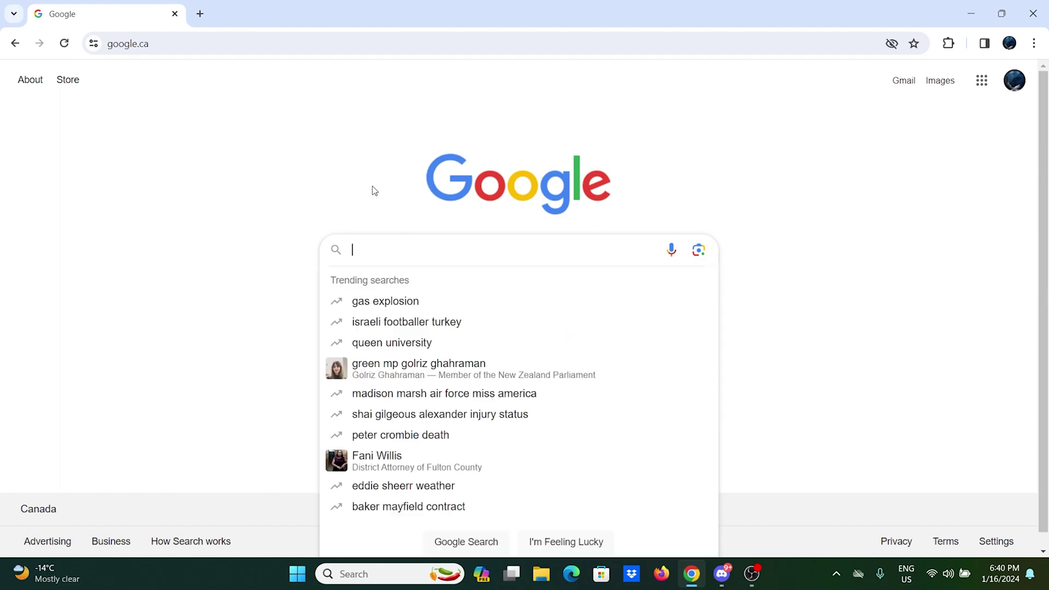
pyautogui.write('github blox')
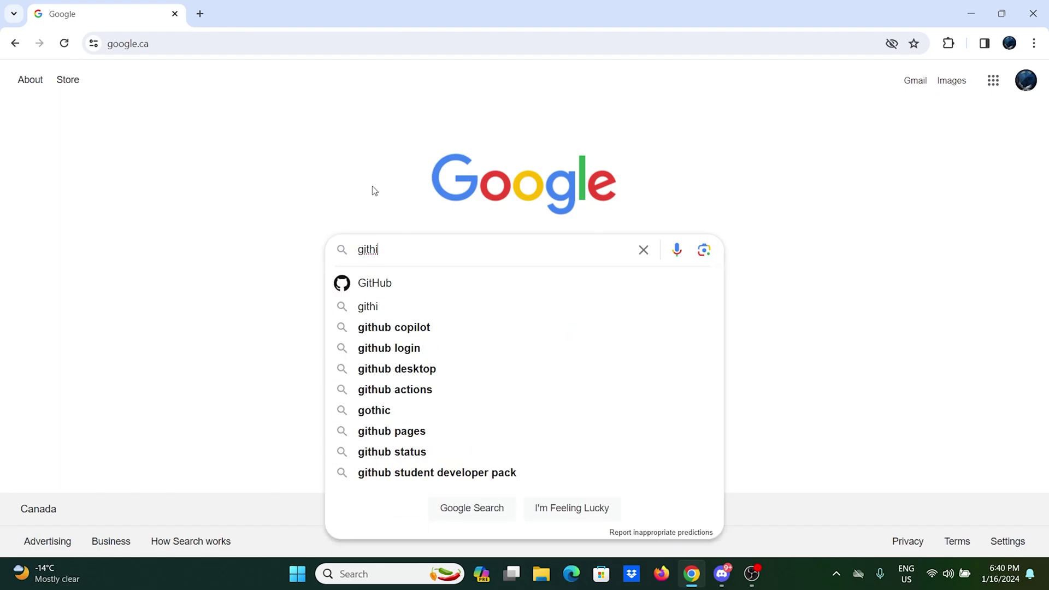
pyautogui.write('strap')
pyautogui.press('Return')
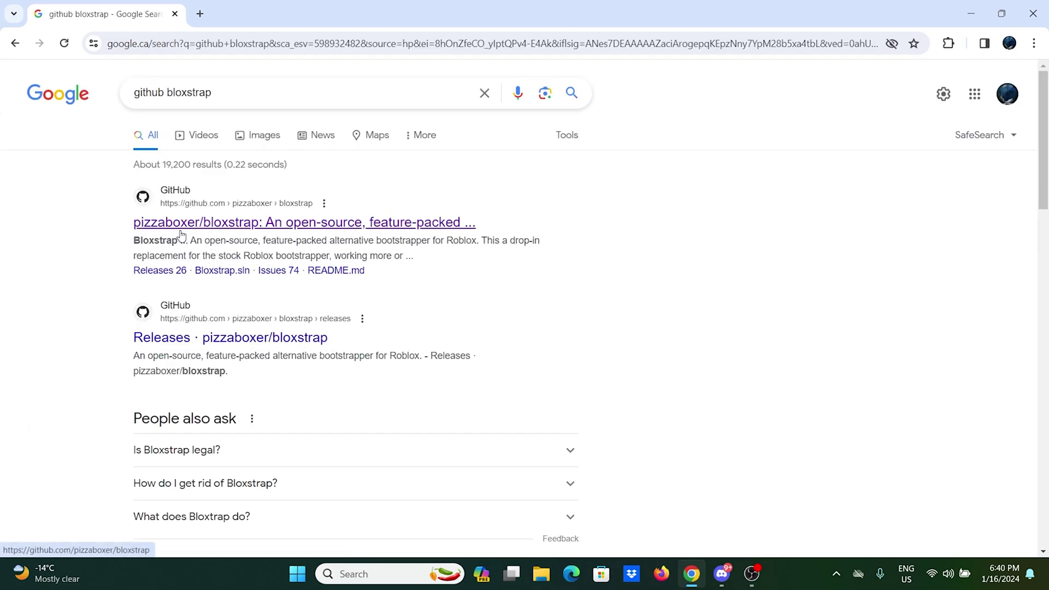
# Open the pizzaboxer/bloxstrap repository and scroll down to the README's Installing section
pyautogui.click(183, 227)
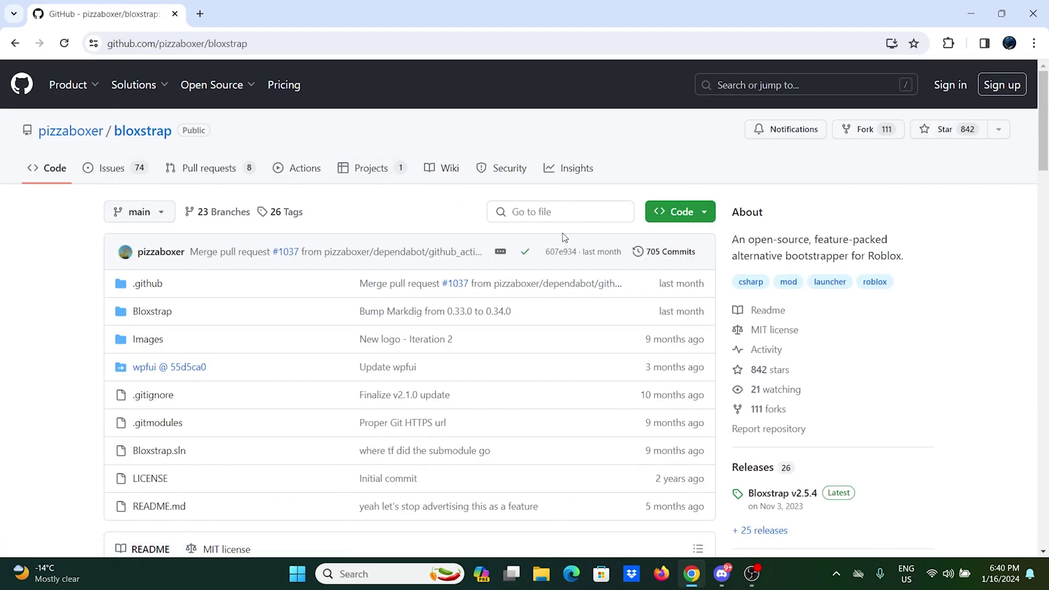
pyautogui.scroll(-6, 624, 276)
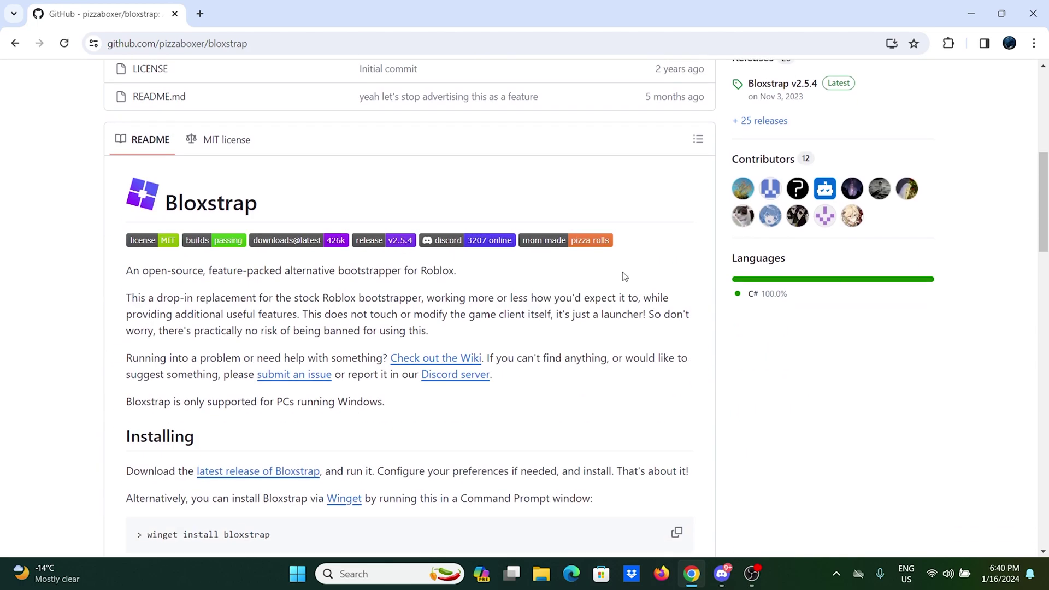
pyautogui.scroll(-5, 218, 199)
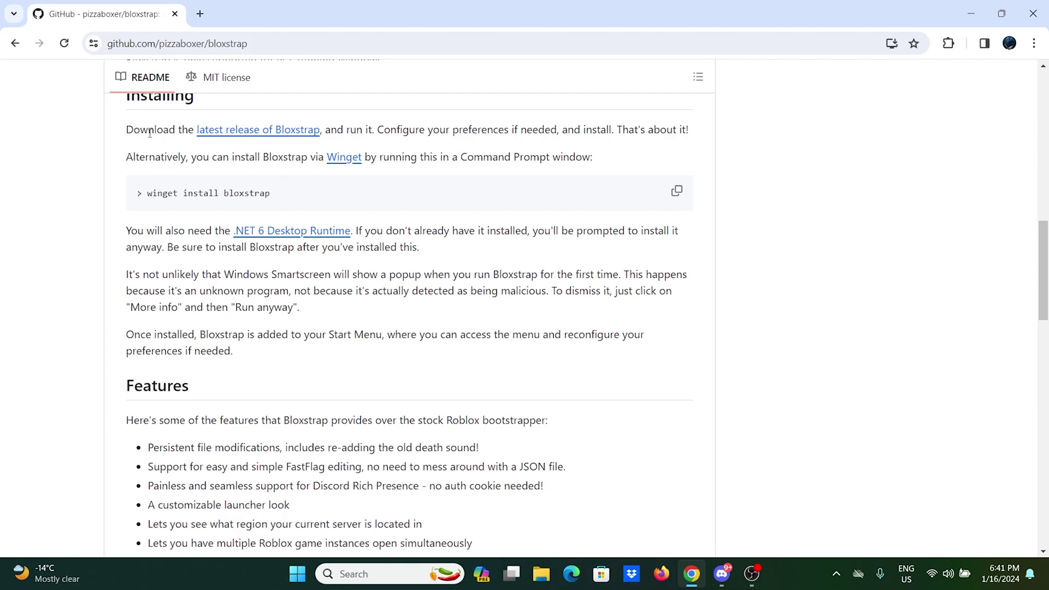
# Highlight the installation instructions, the winget sentence and the .NET 6 Desktop Runtime text
pyautogui.moveTo(150, 133); pyautogui.dragTo(533, 178)
pyautogui.click(554, 140)
pyautogui.moveTo(125, 159); pyautogui.dragTo(193, 159)
pyautogui.click(213, 169)
pyautogui.moveTo(265, 160); pyautogui.dragTo(409, 170)
pyautogui.click(382, 168)
pyautogui.moveTo(212, 231); pyautogui.dragTo(351, 230)
# Download the 54.9 MB windowsdesktop-runtime-6.0.26-win-x64.exe installer and close the .NET page
pyautogui.click(352, 231)
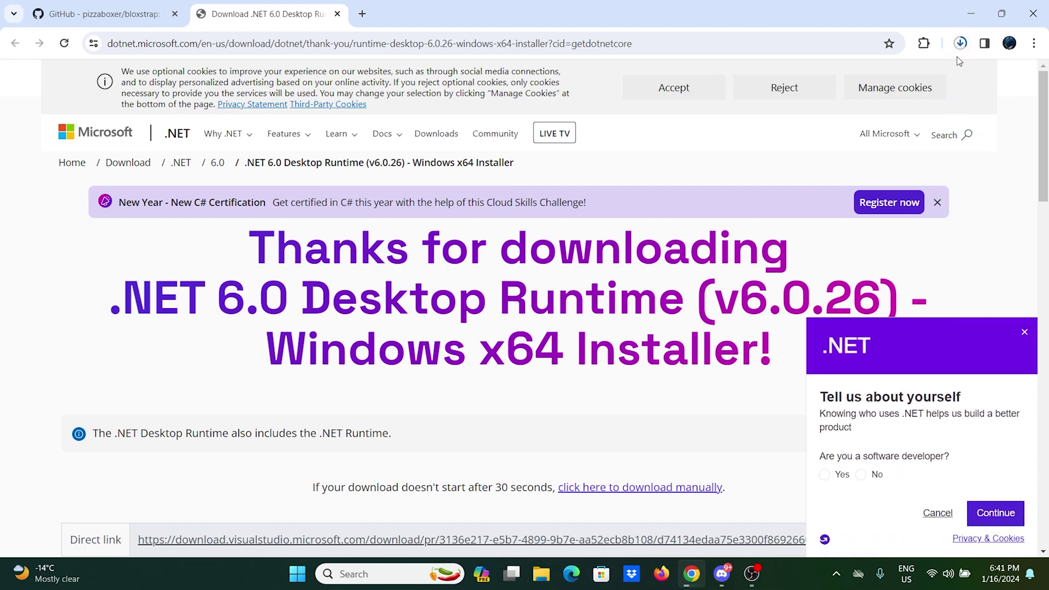
pyautogui.click(960, 42)
pyautogui.click(950, 76)
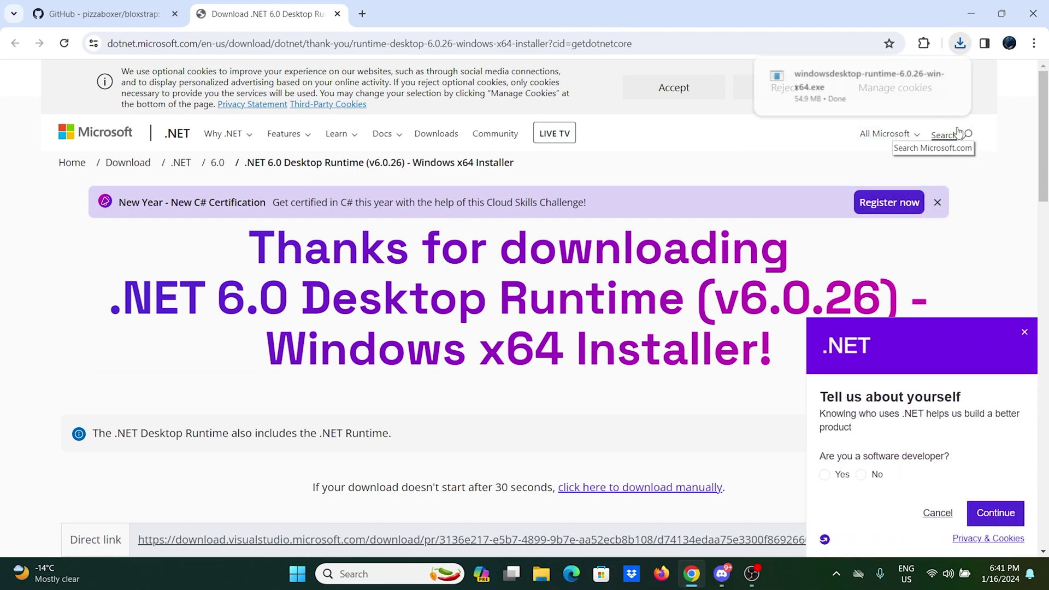
pyautogui.hotkey('ctrl', 'w')
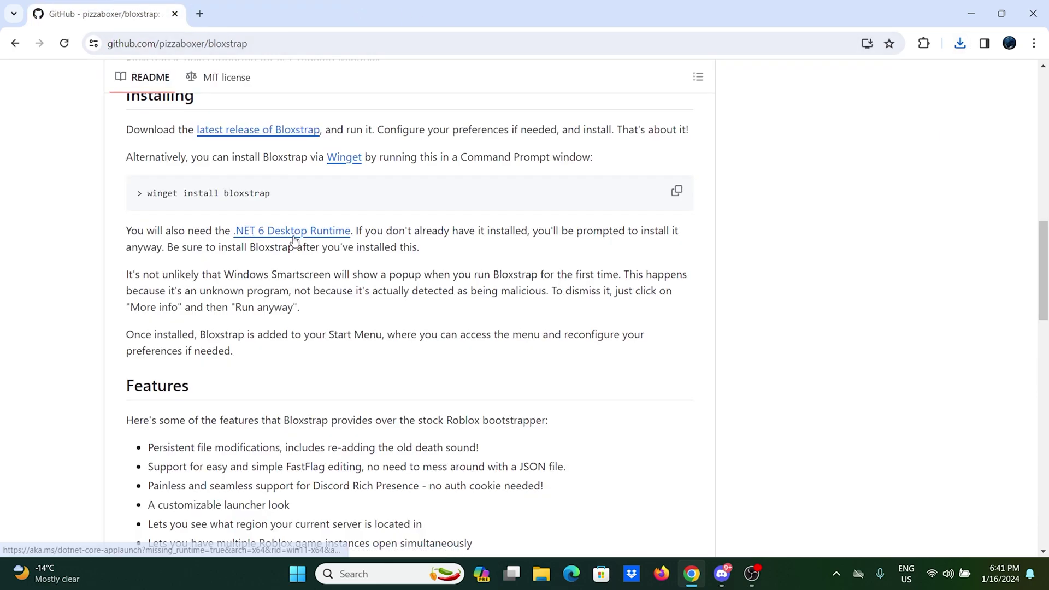
# Copy the winget install bloxstrap command and start Command Prompt as administrator
pyautogui.click(671, 198)
pyautogui.click(376, 573)
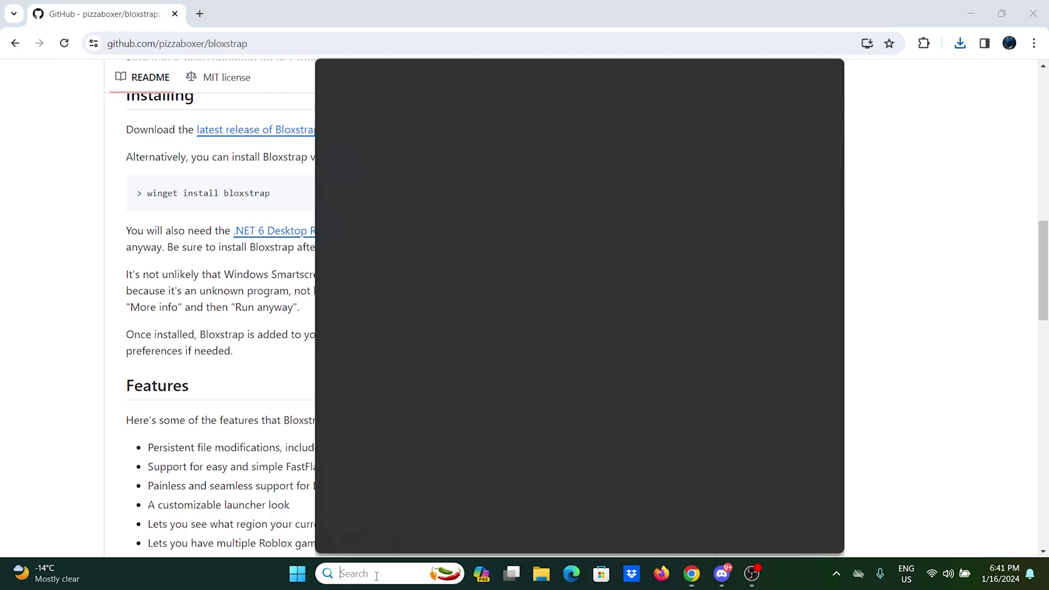
pyautogui.write('command')
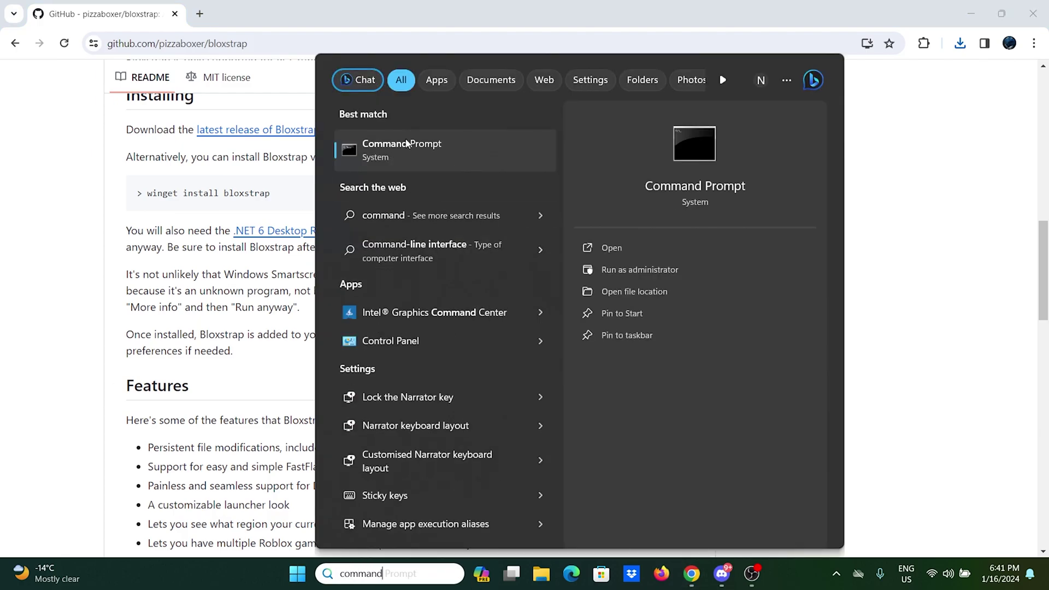
pyautogui.rightClick(407, 143)
pyautogui.click(459, 165)
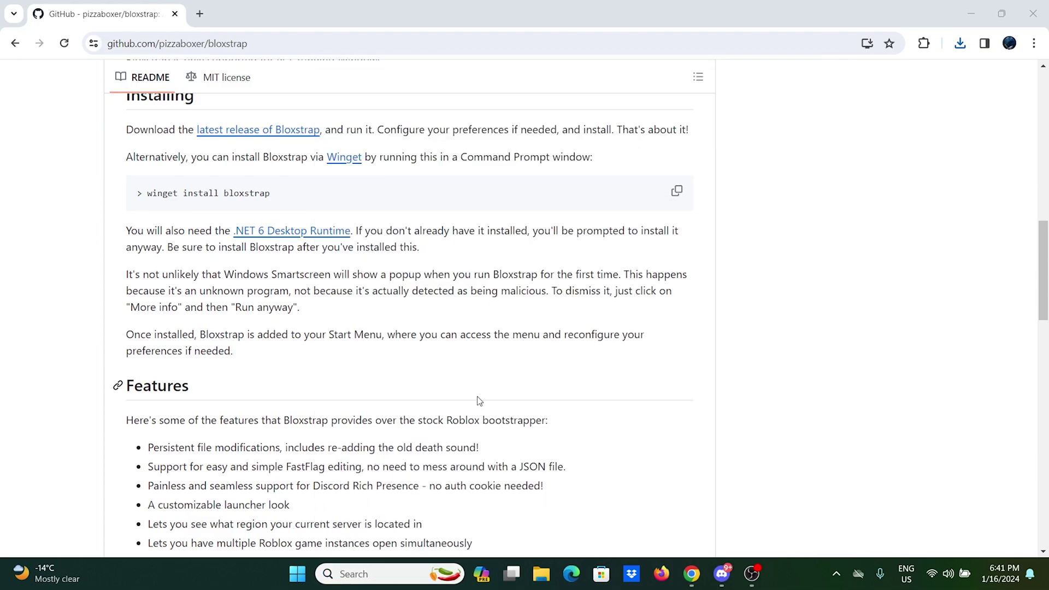
# Paste the command, strip the leading '> ', and run winget install bloxstrap
pyautogui.hotkey('ctrl', 'v')
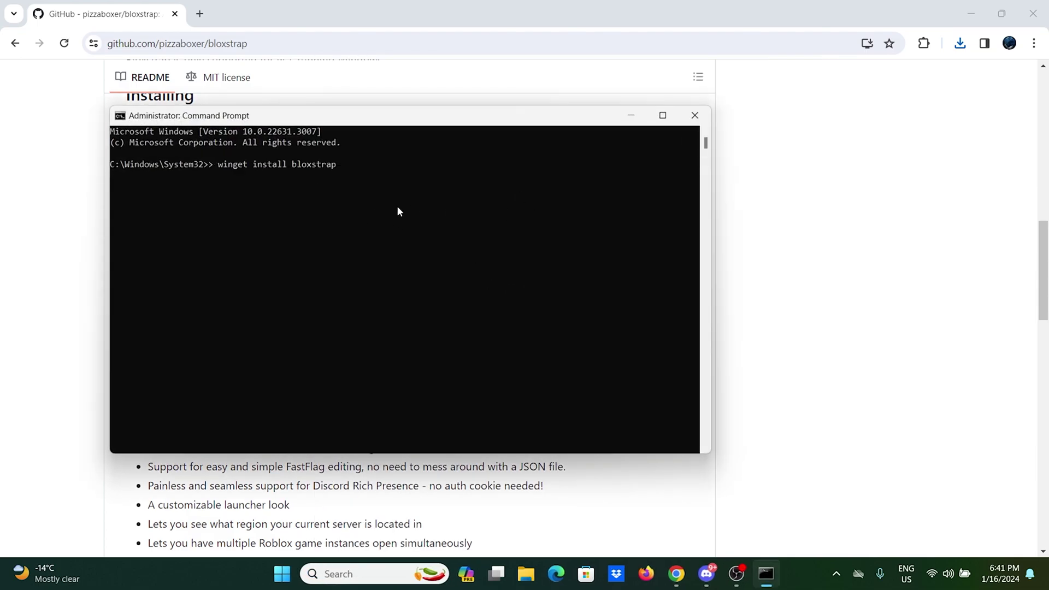
pyautogui.press('BackSpace')
pyautogui.press('BackSpace')
pyautogui.press('BackSpace')
pyautogui.press('BackSpace')
pyautogui.press('BackSpace')
pyautogui.press('BackSpace')
pyautogui.press('BackSpace')
pyautogui.press('BackSpace')
pyautogui.press('BackSpace')
pyautogui.press('BackSpace')
pyautogui.press('BackSpace')
pyautogui.press('BackSpace')
pyautogui.press('BackSpace')
pyautogui.press('BackSpace')
pyautogui.press('BackSpace')
pyautogui.press('BackSpace')
pyautogui.press('BackSpace')
pyautogui.press('BackSpace')
pyautogui.press('BackSpace')
pyautogui.press('BackSpace')
pyautogui.hotkey('ctrl', 'v')
pyautogui.press('Left')
pyautogui.press('Left')
pyautogui.press('Left')
pyautogui.press('Left')
pyautogui.press('BackSpace')
pyautogui.press('BackSpace')
pyautogui.press('Return')
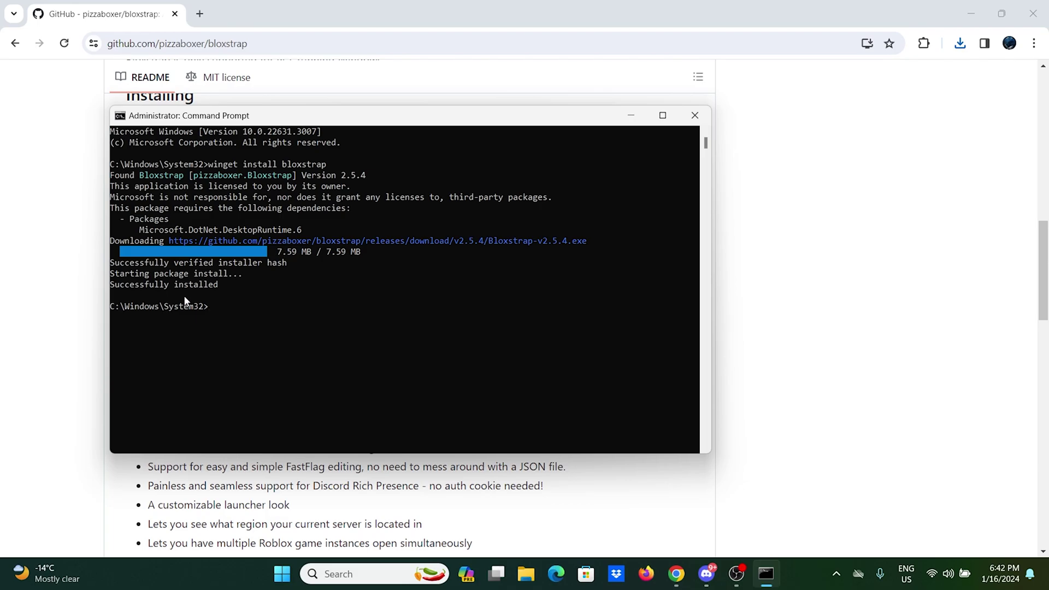
# Close Command Prompt, clear the desktop, and launch Roblox from the Play Roblox shortcut
pyautogui.click(694, 115)
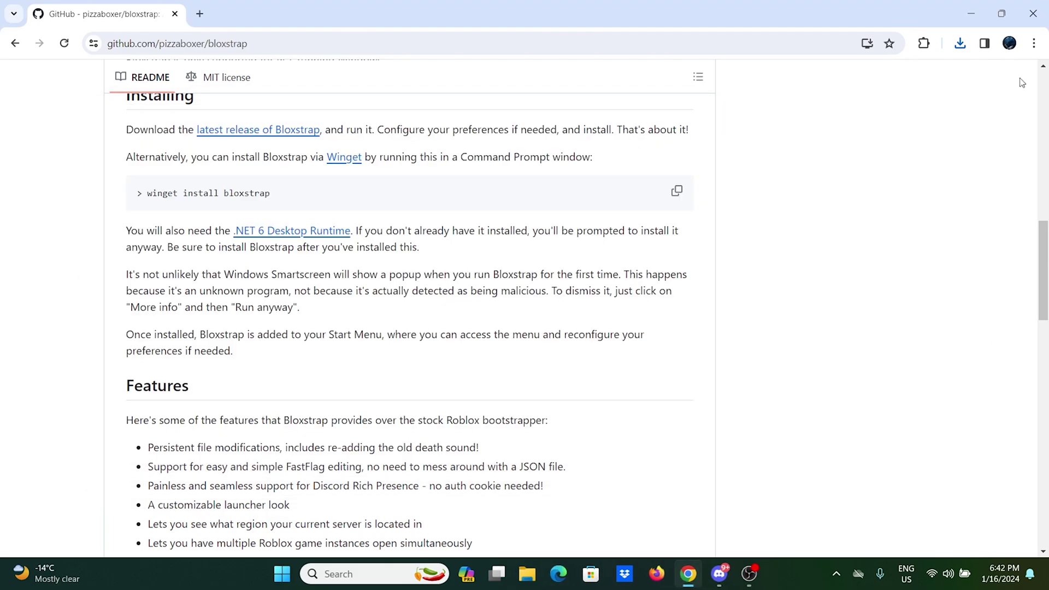
pyautogui.click(967, 8)
pyautogui.click(967, 8)
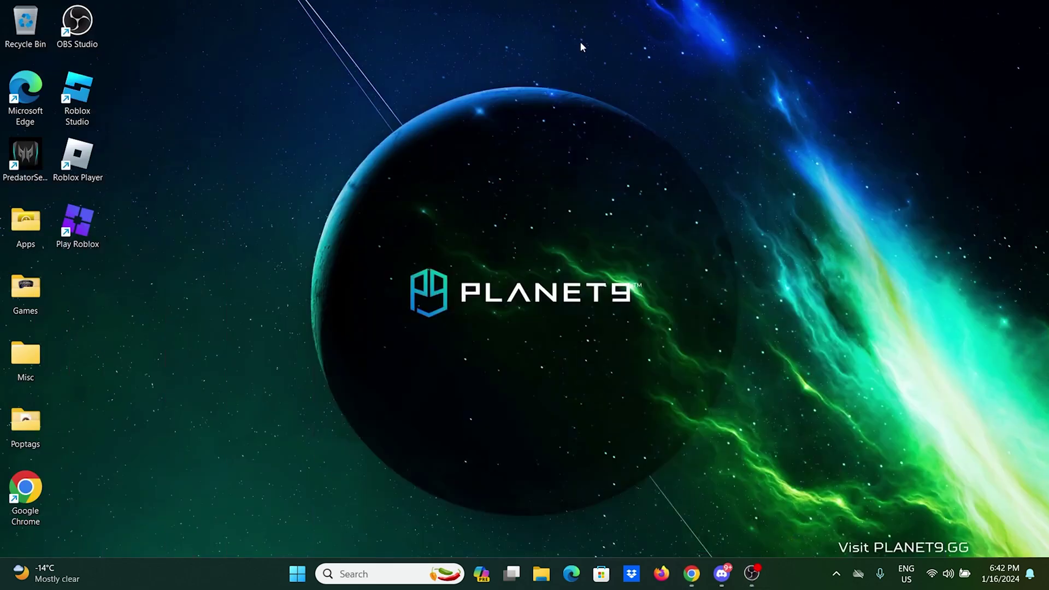
pyautogui.click(96, 216)
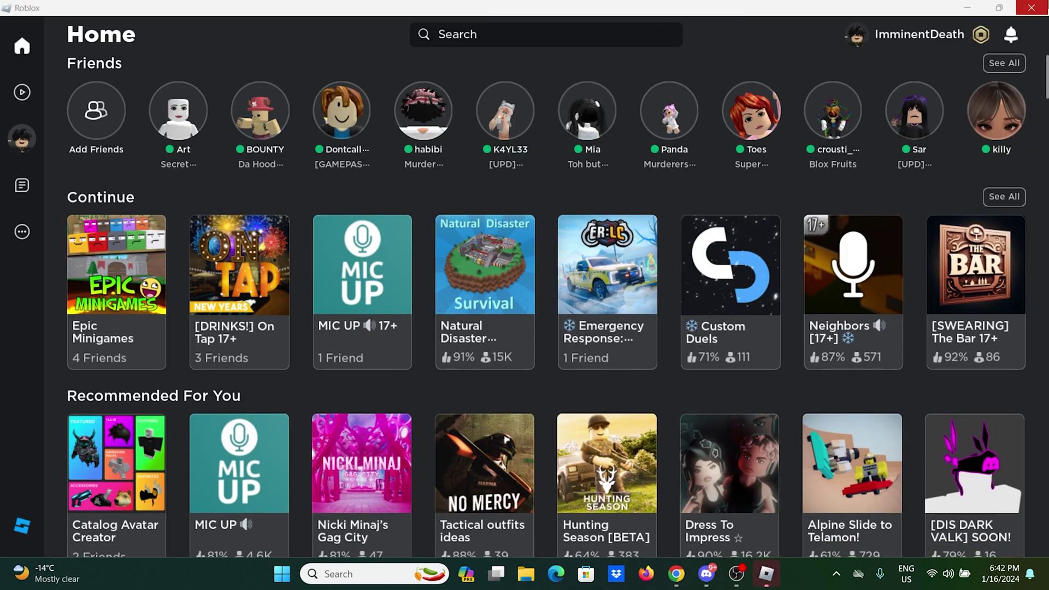
# Close Roblox and browse the Bloxstrap installation folder and its Versions subfolder
pyautogui.click(1031, 8)
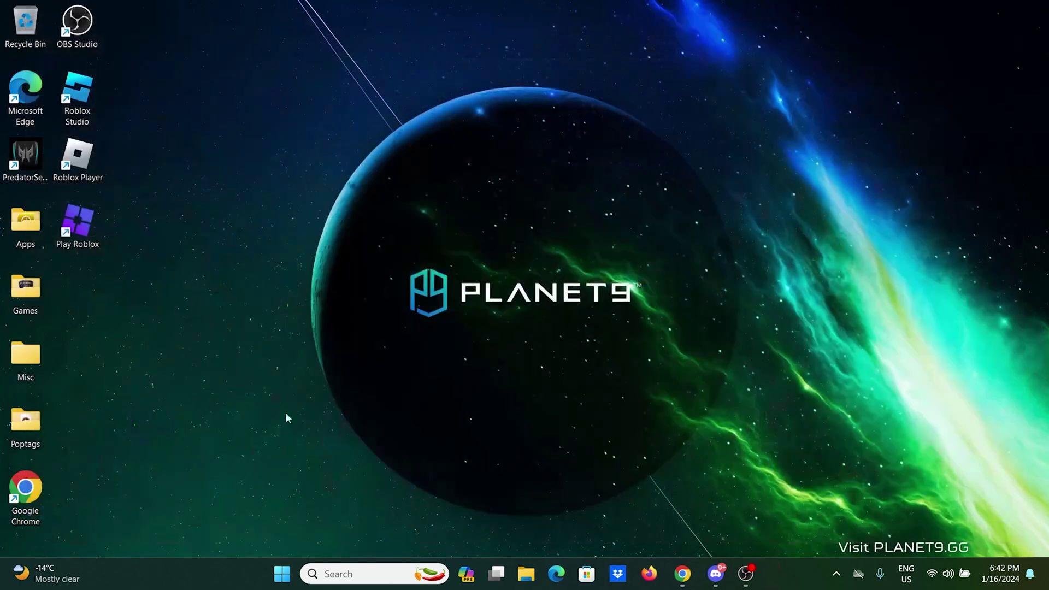
pyautogui.rightClick(93, 236)
pyautogui.click(77, 234)
pyautogui.rightClick(77, 238)
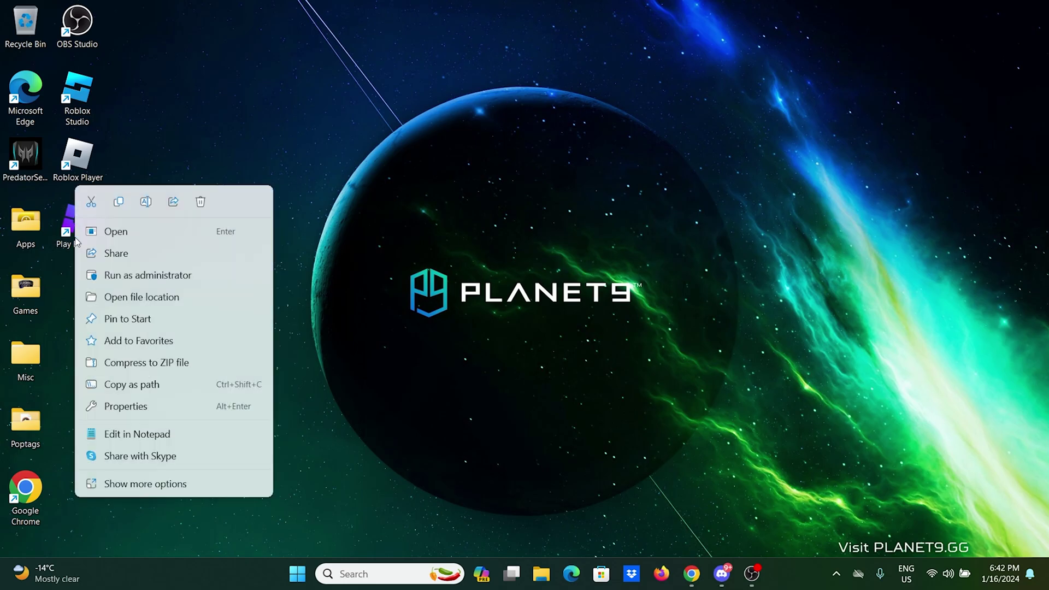
pyautogui.click(153, 297)
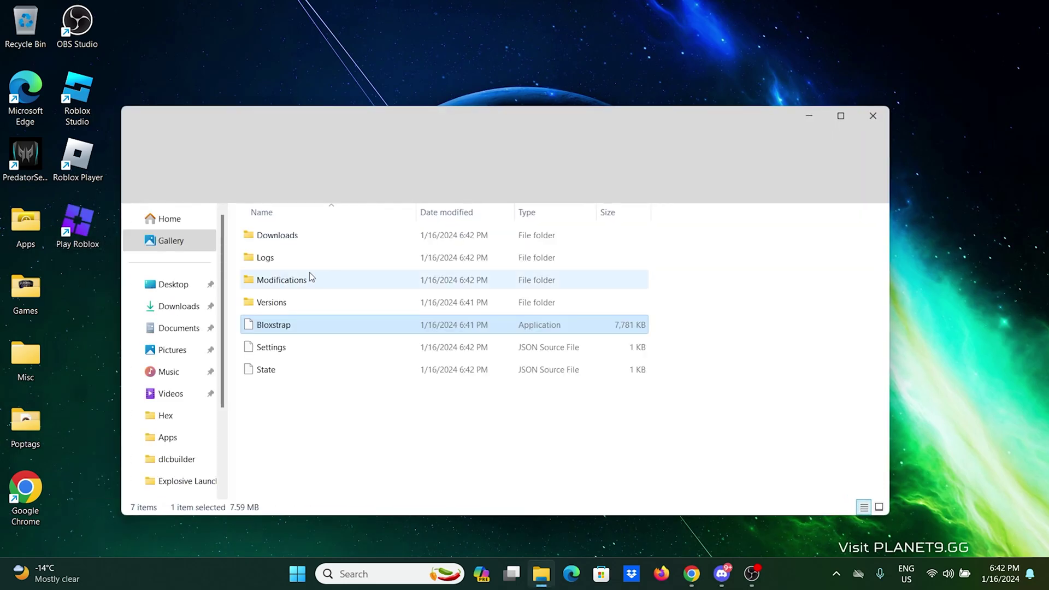
pyautogui.doubleClick(280, 306)
pyautogui.click(140, 149)
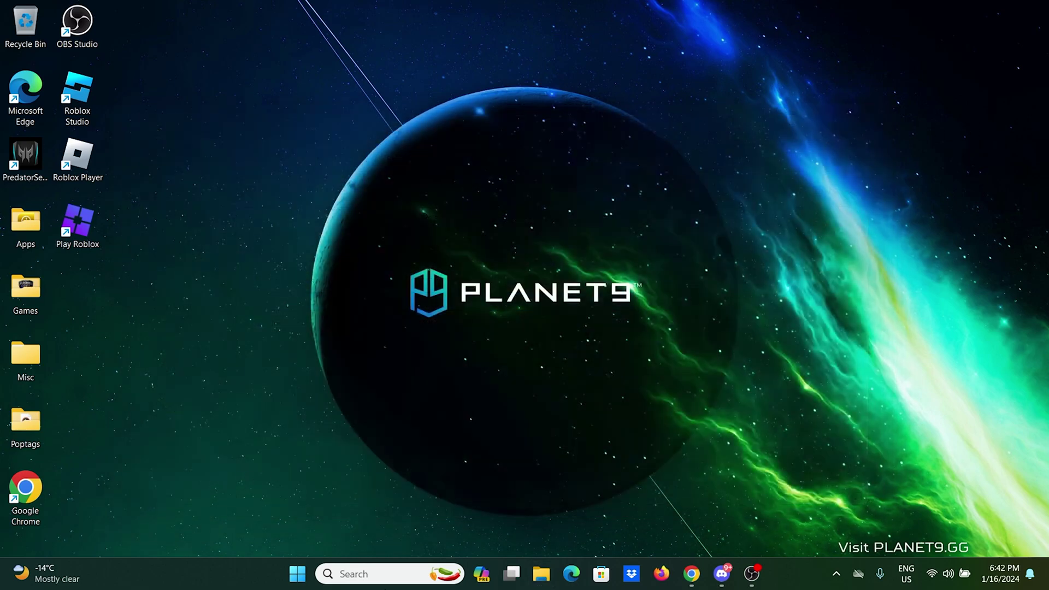
# Send the Bloxstrap Menu shortcut to the desktop, close the folder, and launch it
pyautogui.click(355, 573)
pyautogui.write('bl')
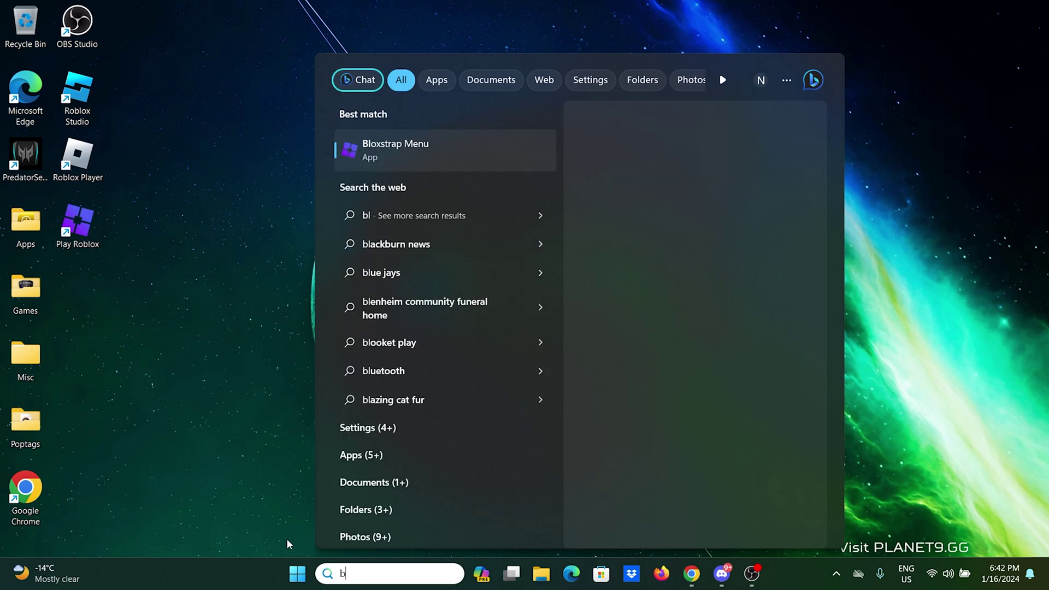
pyautogui.write('oxst')
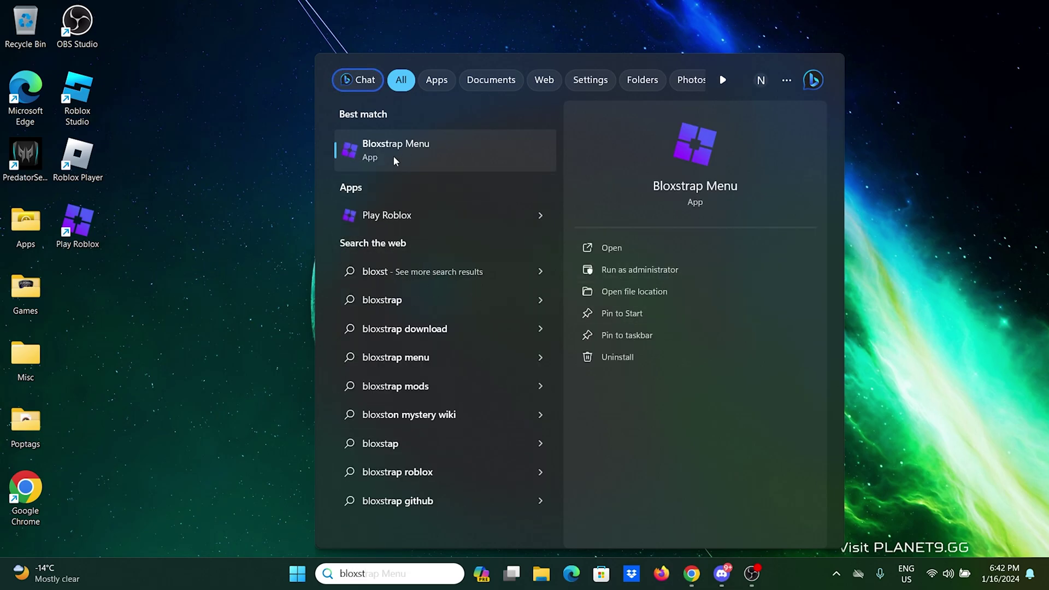
pyautogui.rightClick(395, 159)
pyautogui.click(468, 202)
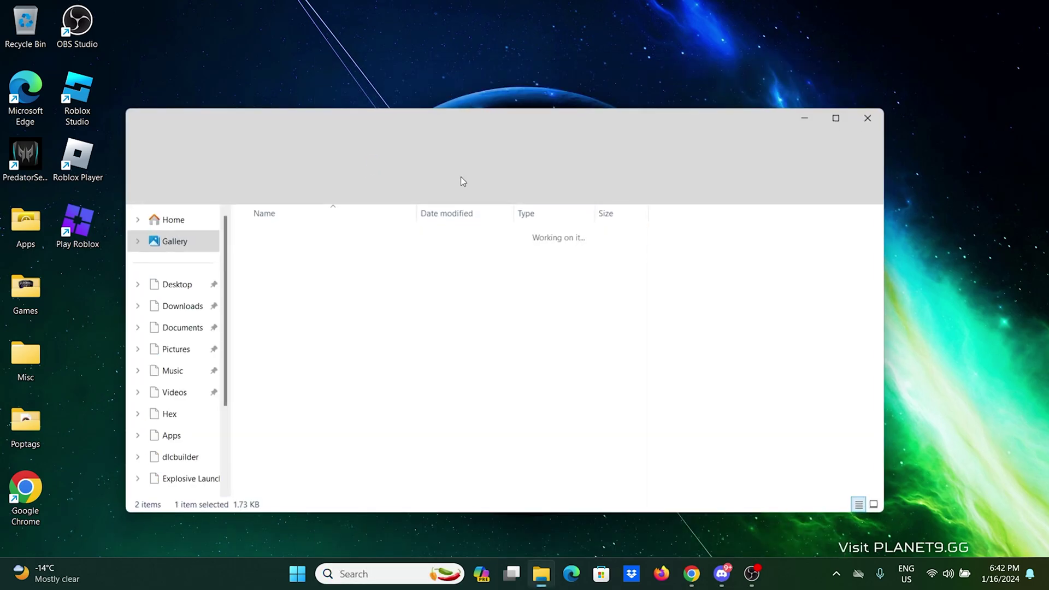
pyautogui.rightClick(307, 234)
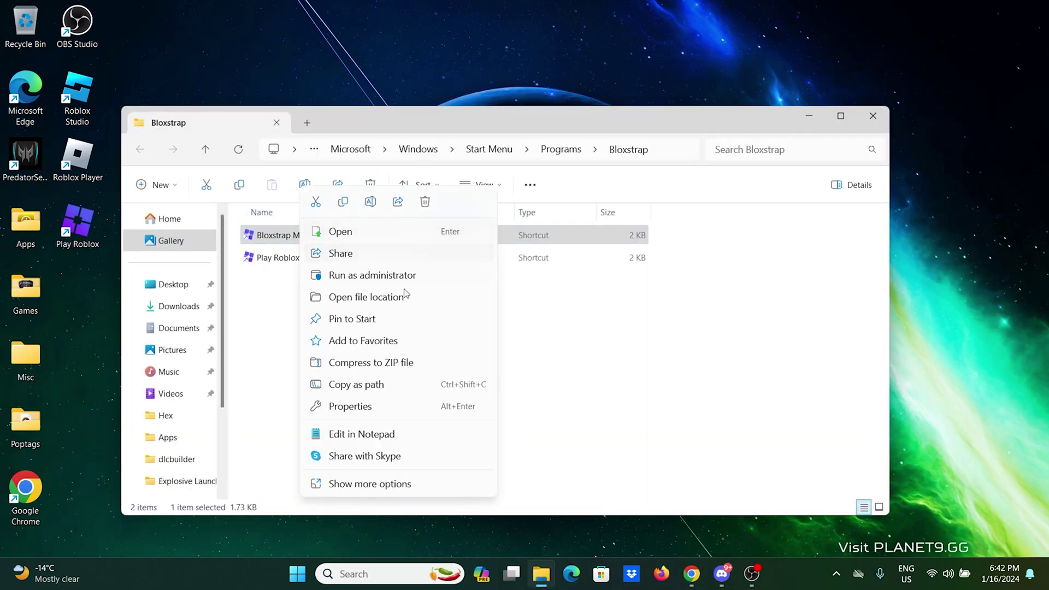
pyautogui.click(385, 483)
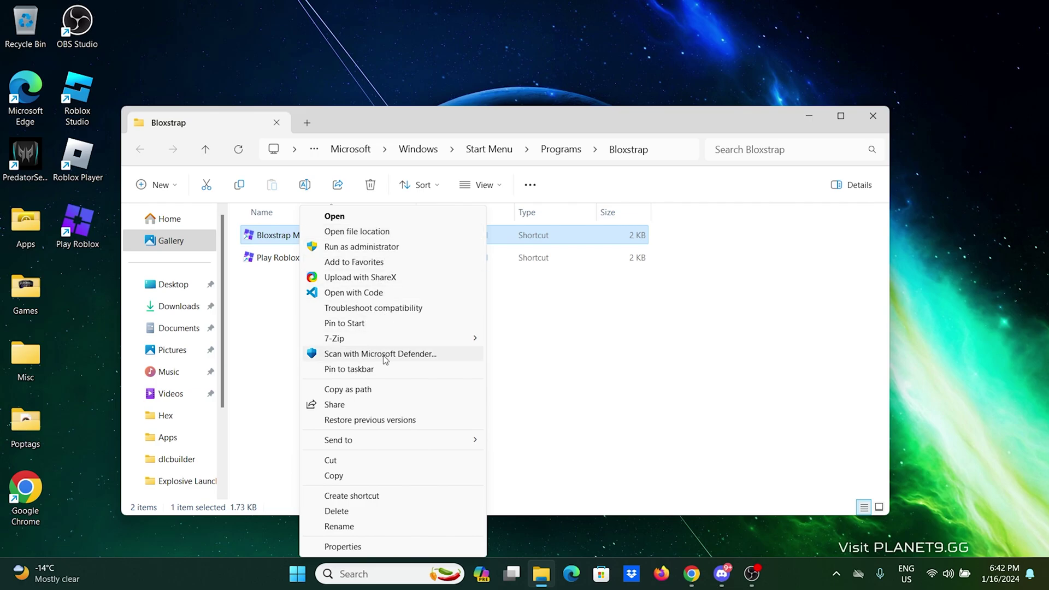
pyautogui.moveTo(375, 440)
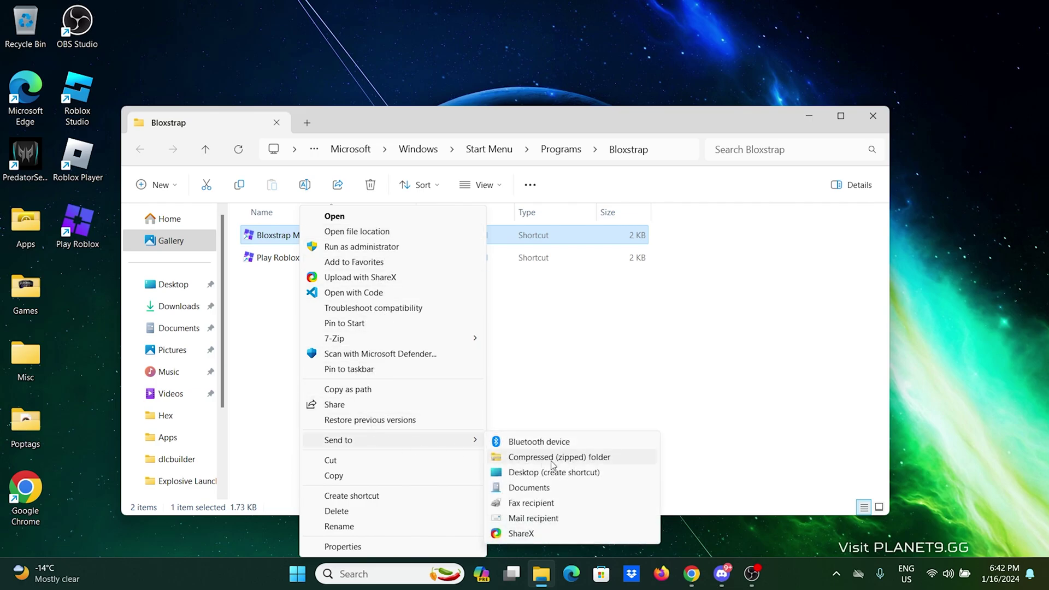
pyautogui.click(552, 473)
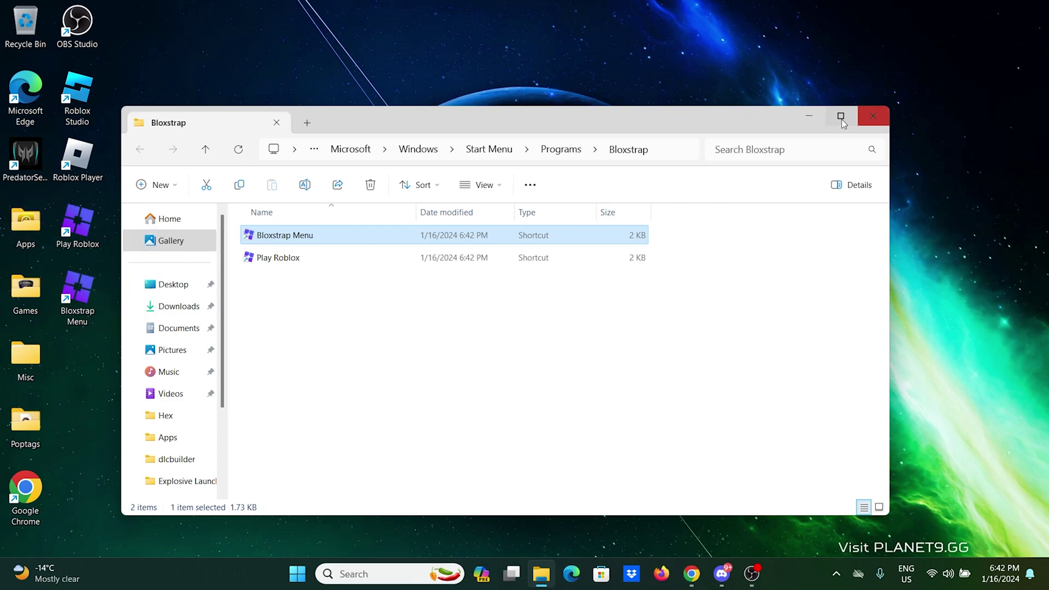
pyautogui.click(872, 117)
pyautogui.doubleClick(77, 289)
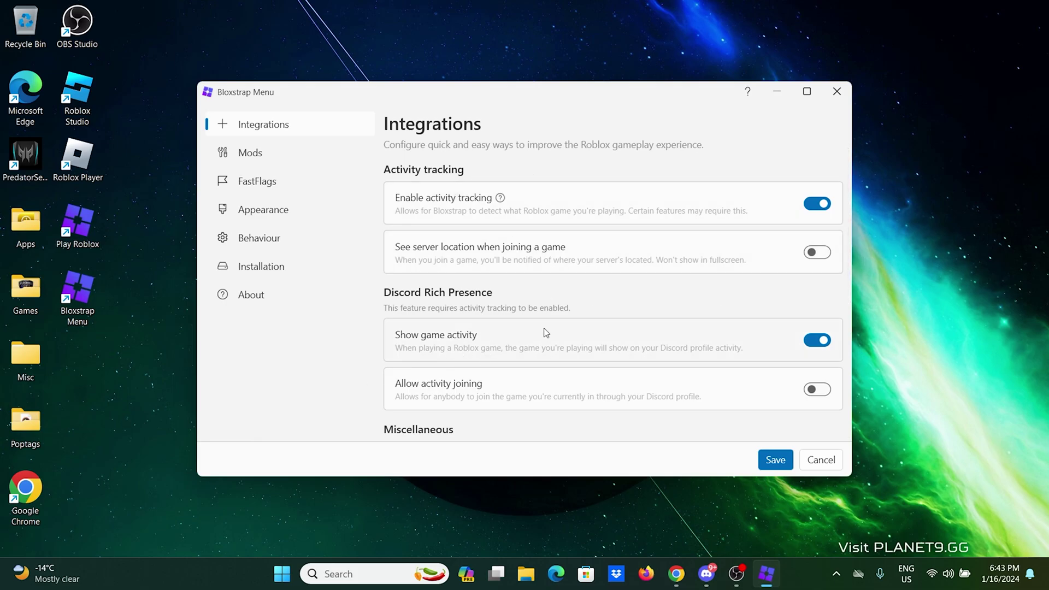
# Switch off 'Show game activity' on Integrations, review the page, then go to Mods
pyautogui.click(822, 345)
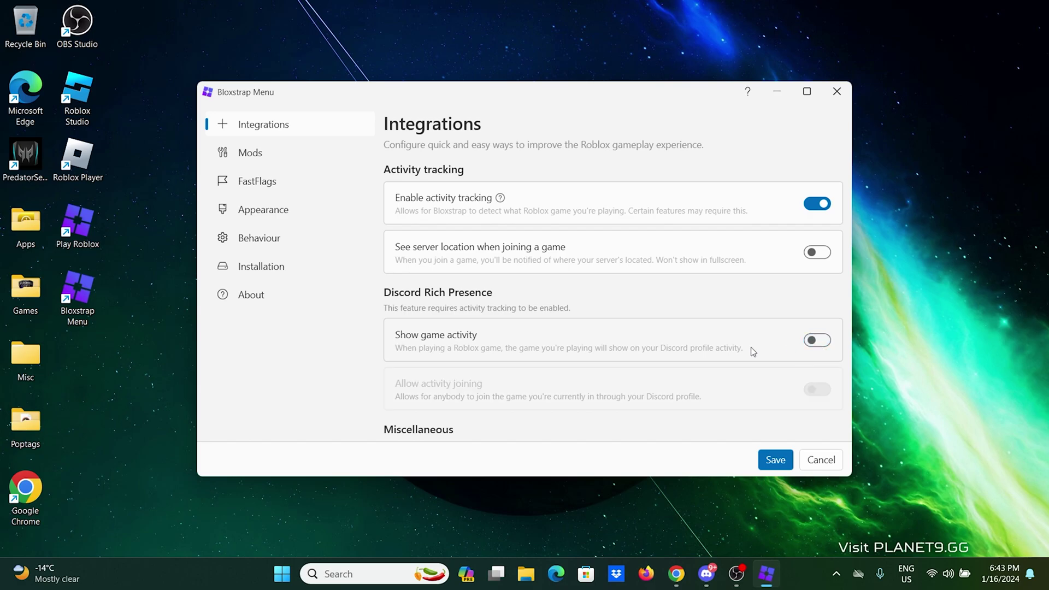
pyautogui.scroll(-1, 471, 335)
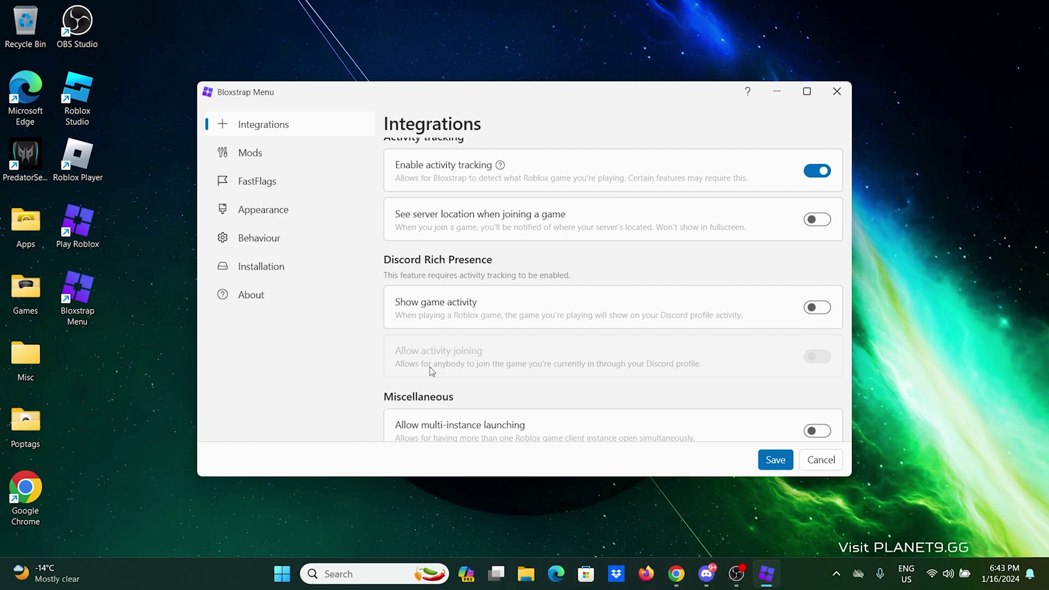
pyautogui.scroll(-2, 475, 358)
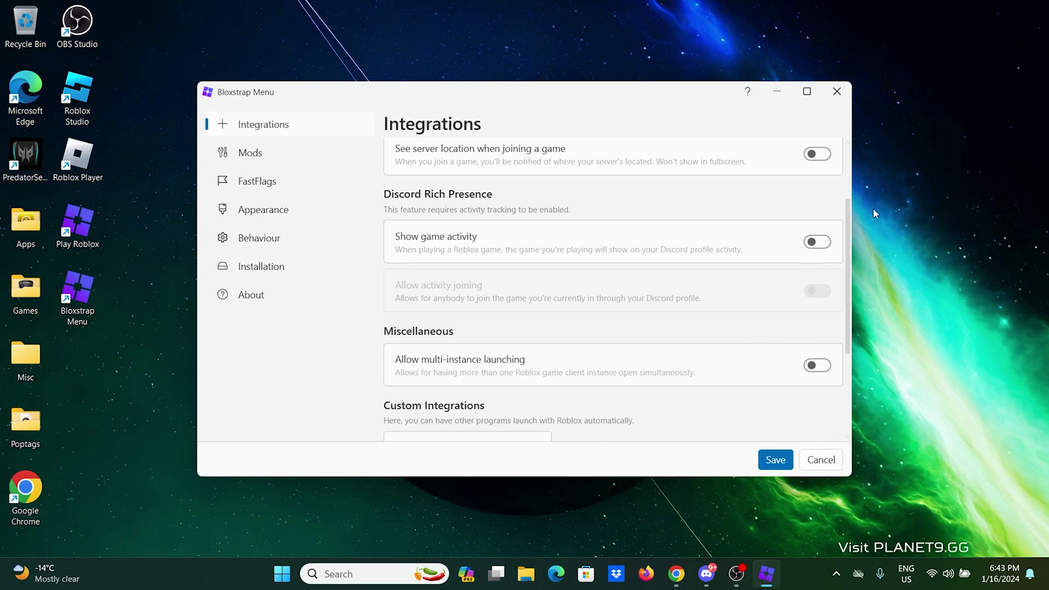
pyautogui.scroll(-2, 742, 225)
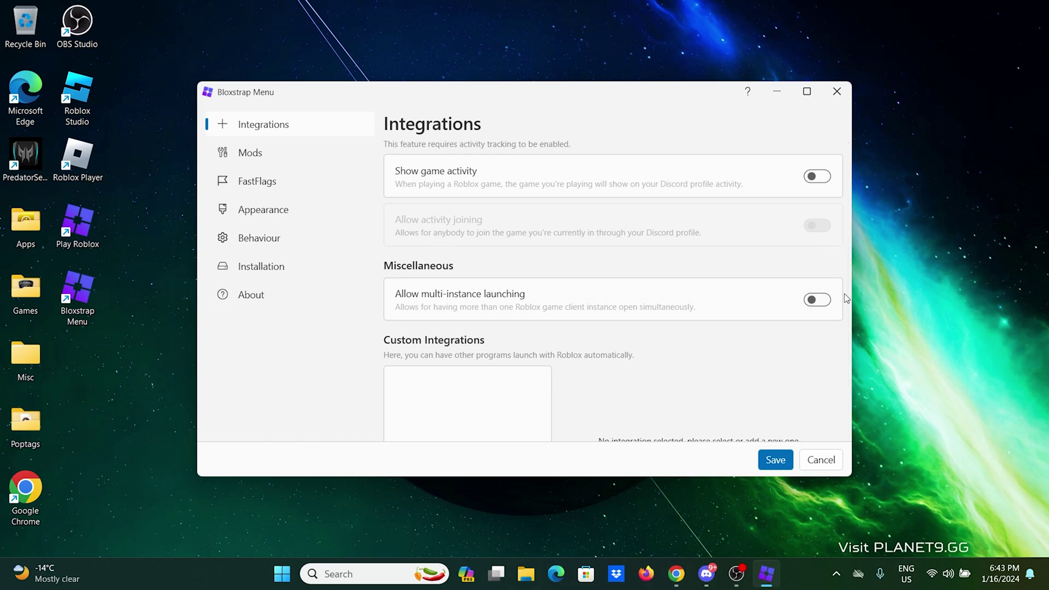
pyautogui.scroll(-2, 848, 297)
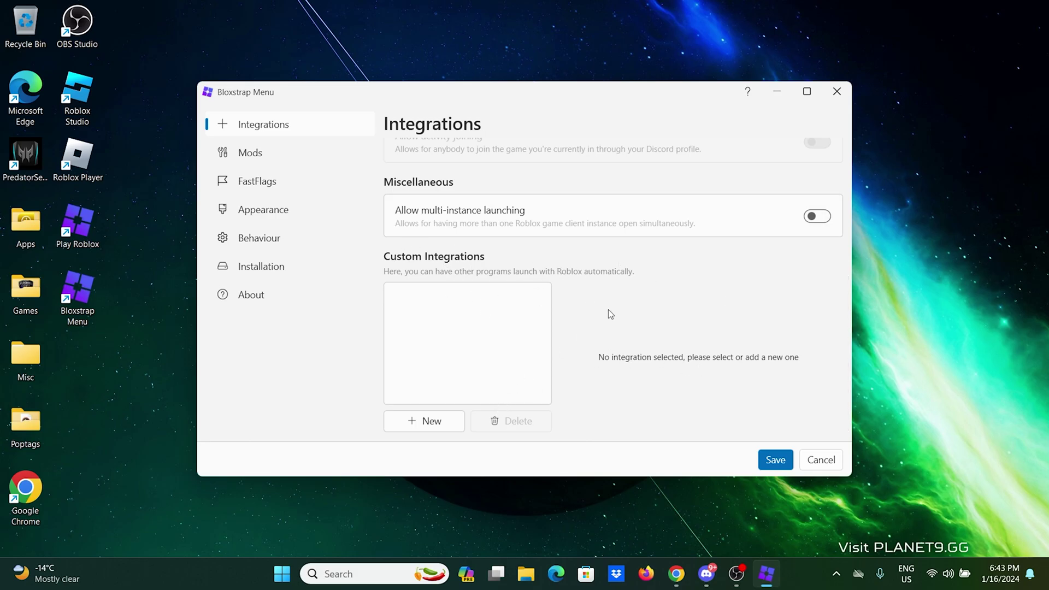
pyautogui.scroll(2, 608, 311)
pyautogui.click(249, 154)
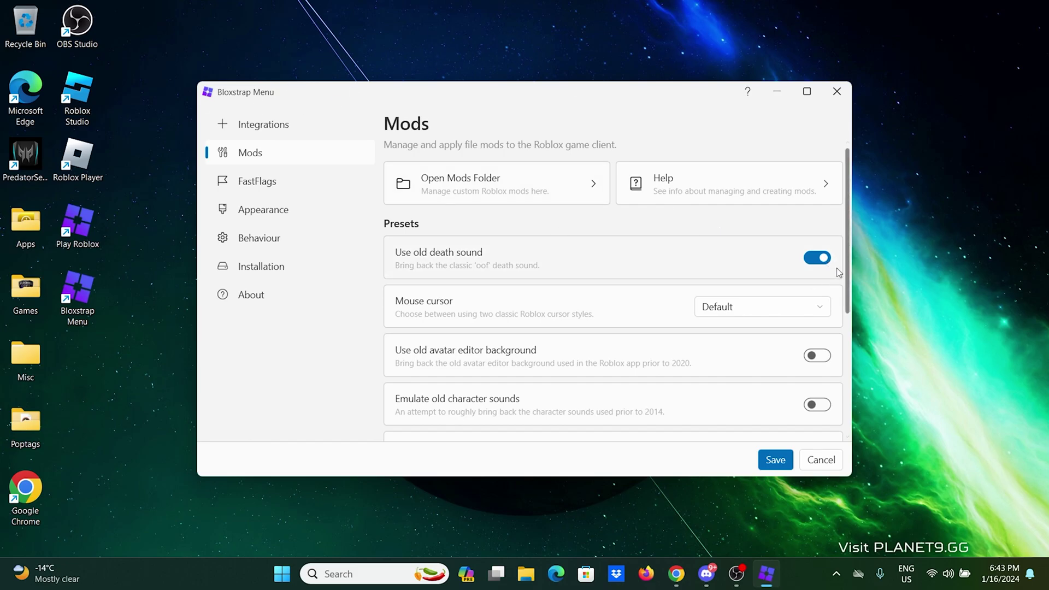
# Check the Mouse cursor and Preferred emoji type options, keep them unchanged, then go to FastFlags
pyautogui.scroll(-1, 631, 293)
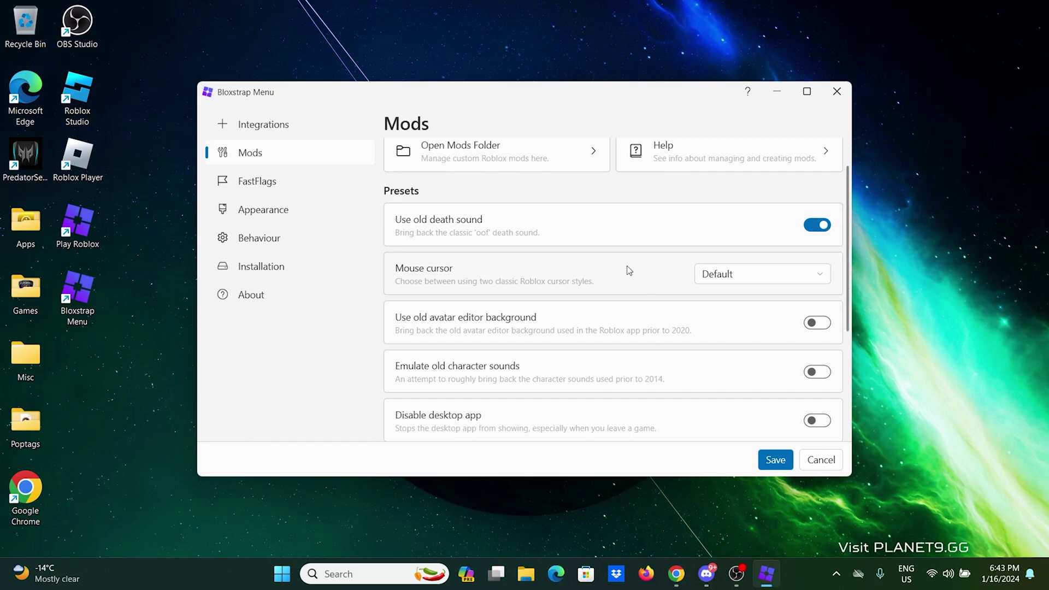
pyautogui.click(707, 277)
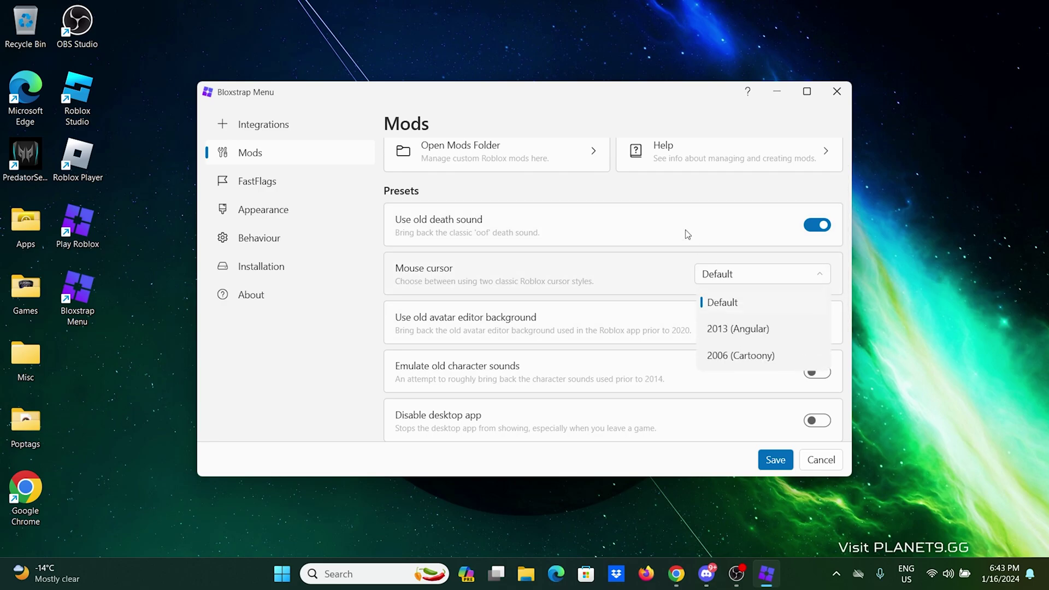
pyautogui.click(652, 201)
pyautogui.scroll(-3, 545, 313)
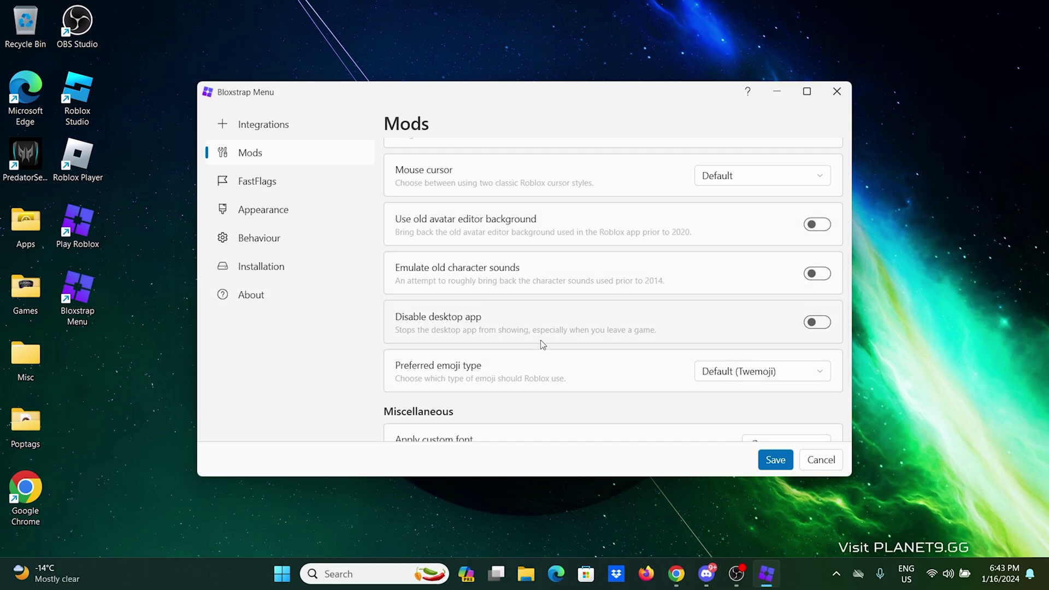
pyautogui.scroll(-3, 467, 361)
pyautogui.scroll(-1, 468, 343)
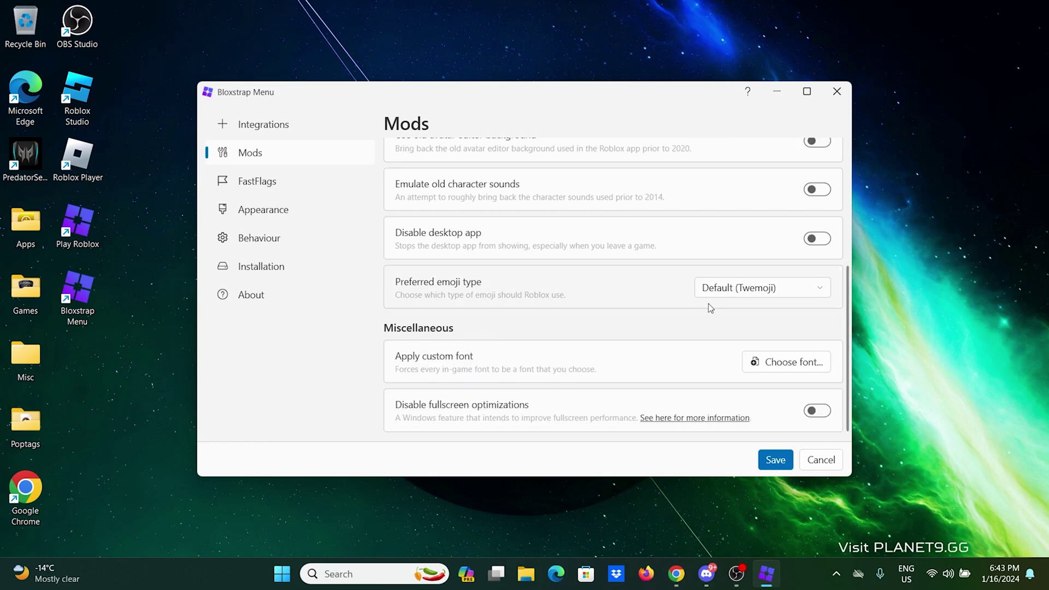
pyautogui.click(722, 291)
pyautogui.click(633, 333)
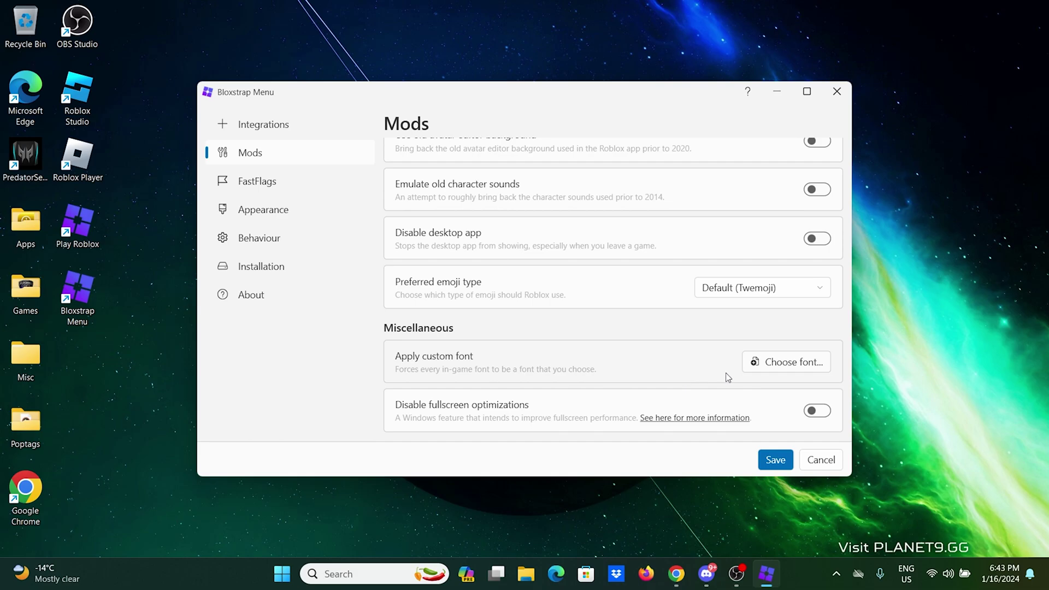
pyautogui.scroll(6, 533, 344)
pyautogui.click(314, 182)
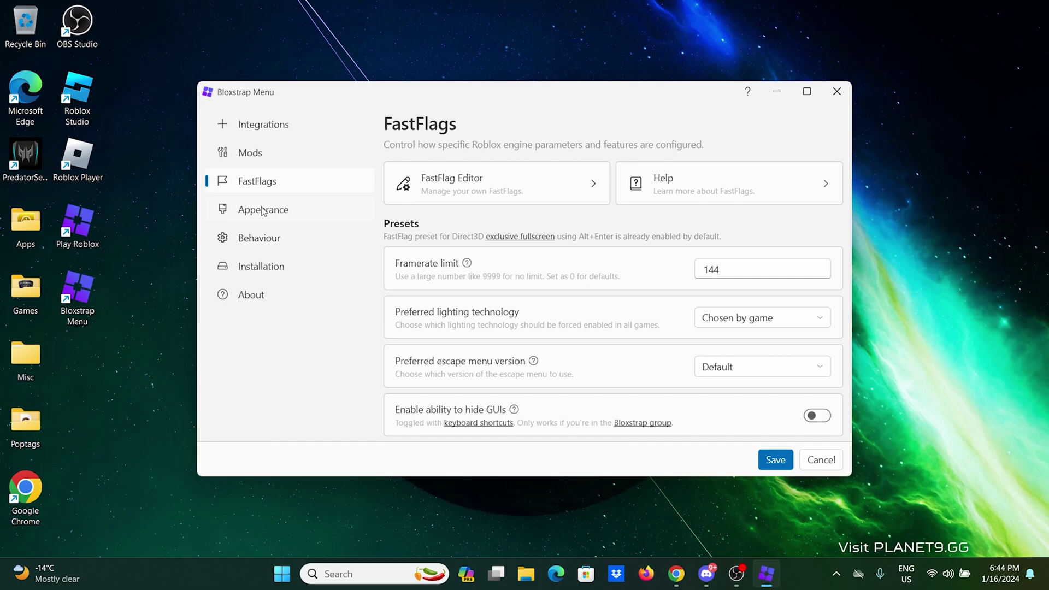
pyautogui.click(764, 270)
pyautogui.click(516, 182)
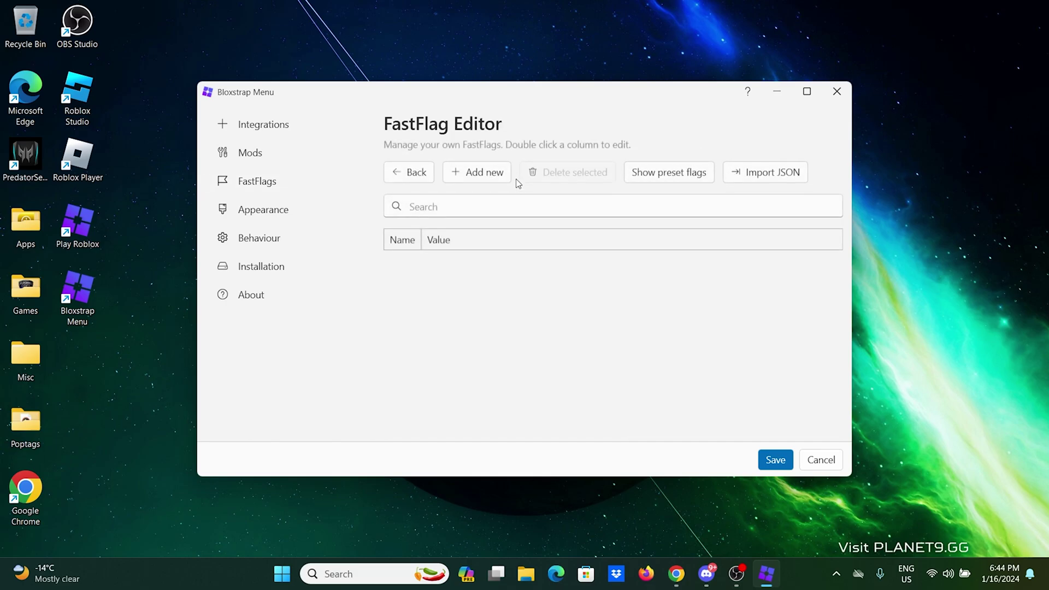
pyautogui.click(425, 179)
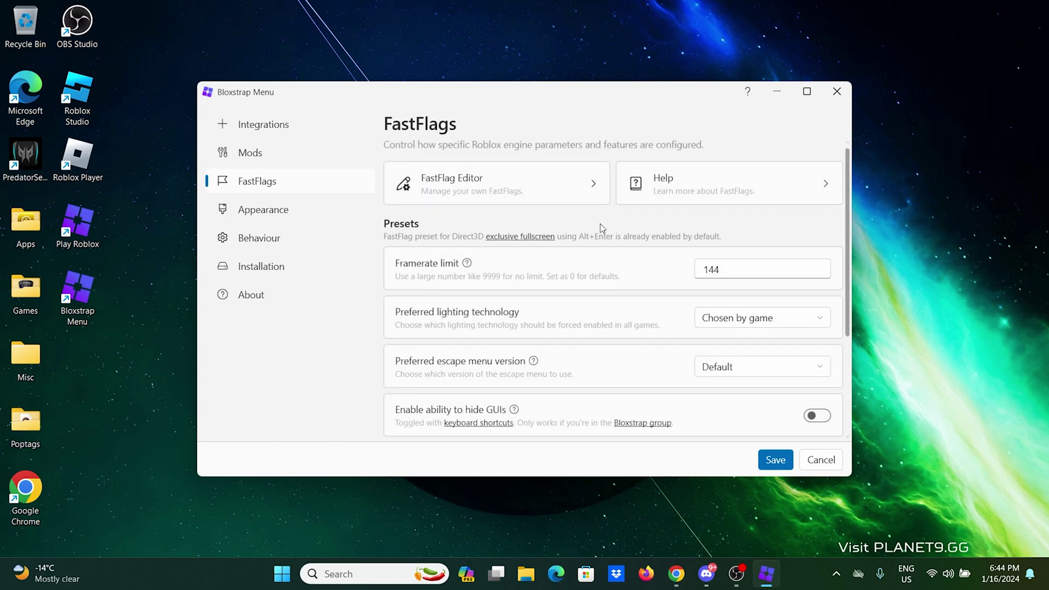
pyautogui.click(758, 326)
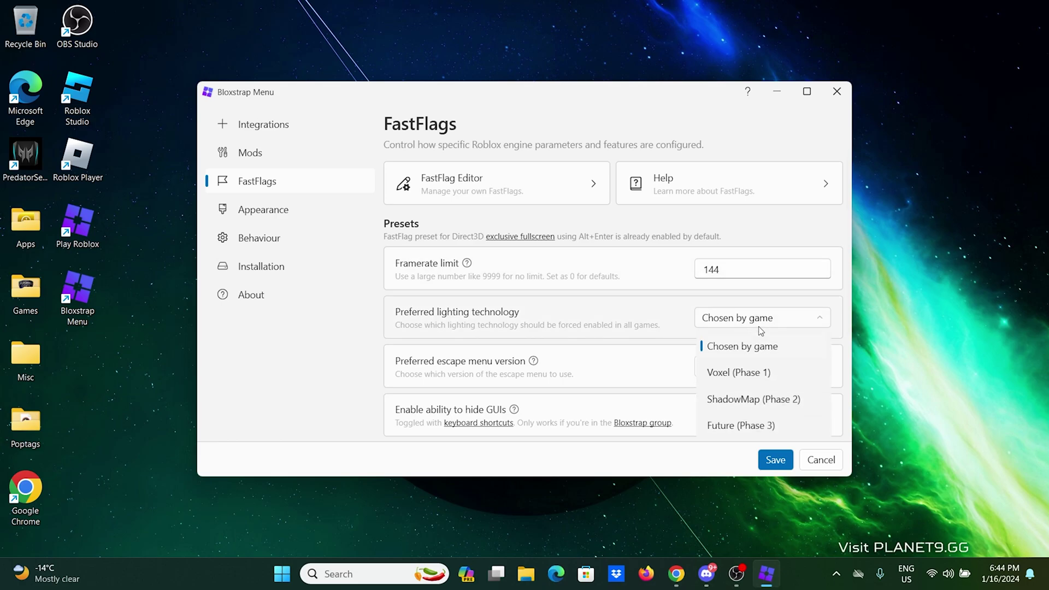
pyautogui.click(474, 222)
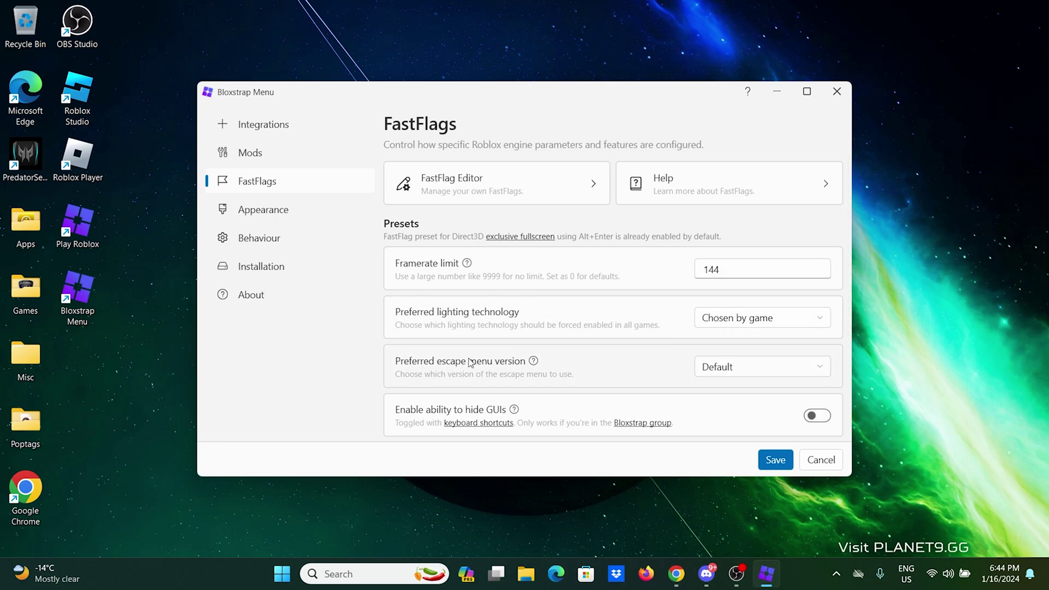
pyautogui.click(744, 372)
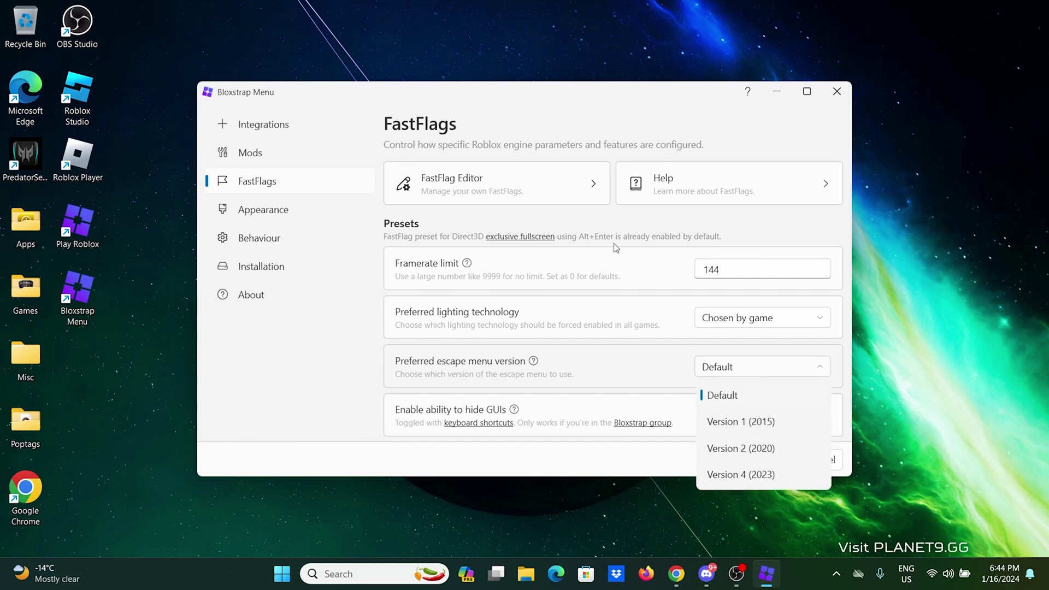
# Keep the escape menu at Default and switch on 'Enable ability to hide GUIs'
pyautogui.click(654, 271)
pyautogui.scroll(-3, 700, 319)
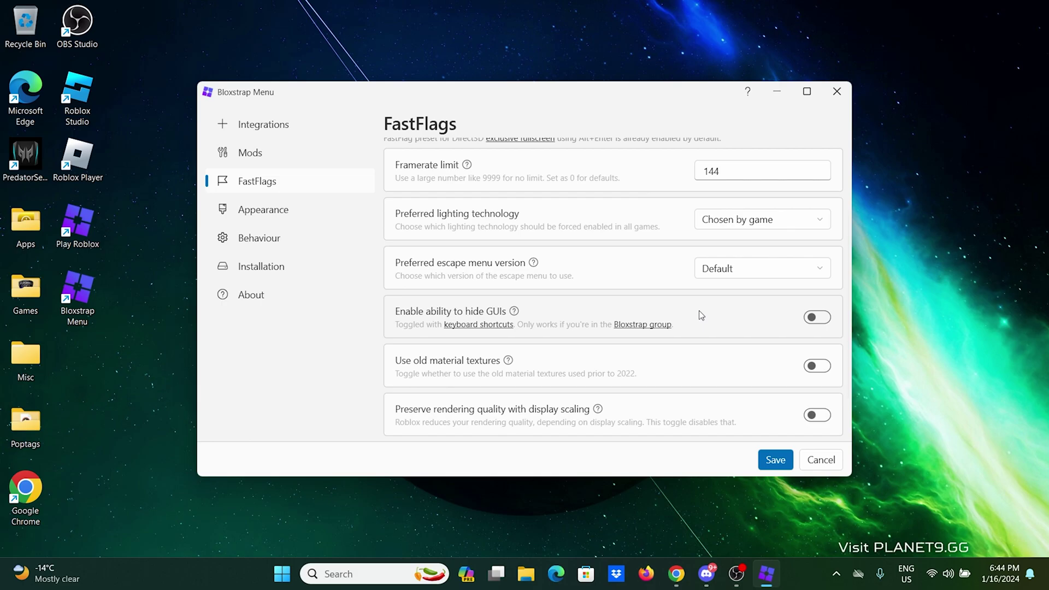
pyautogui.scroll(-1, 701, 315)
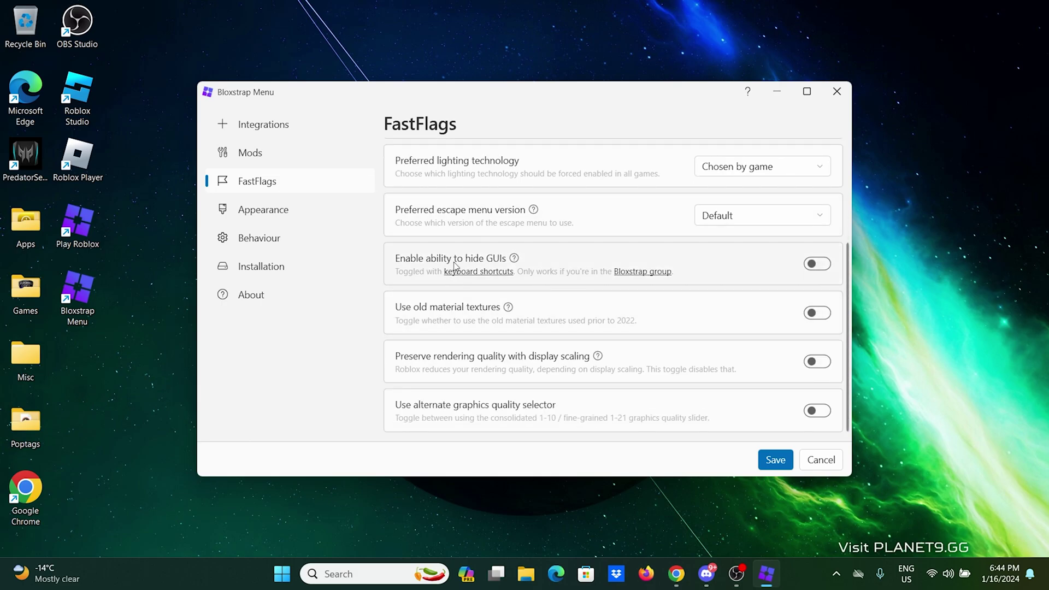
pyautogui.click(824, 267)
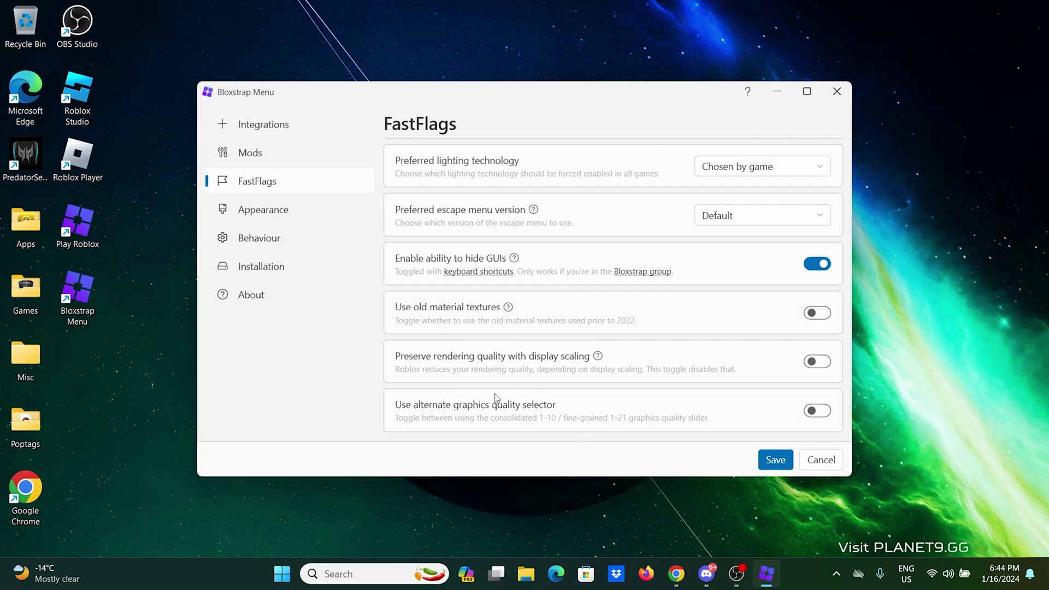
pyautogui.scroll(5, 645, 382)
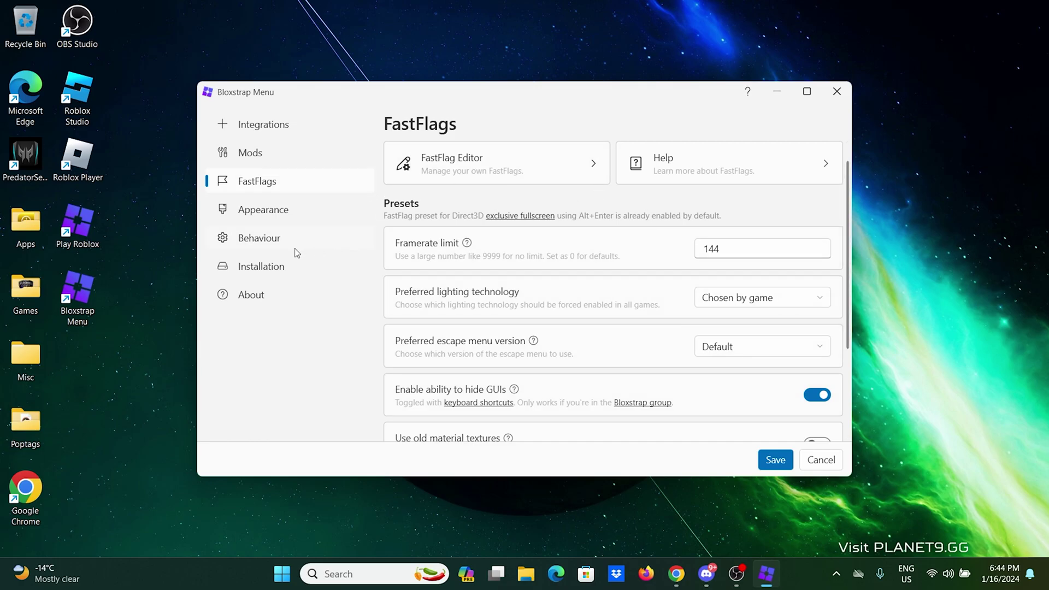
# Flip through the Appearance, Mods and FastFlags pages, return to Integrations, and nudge the window up
pyautogui.click(255, 217)
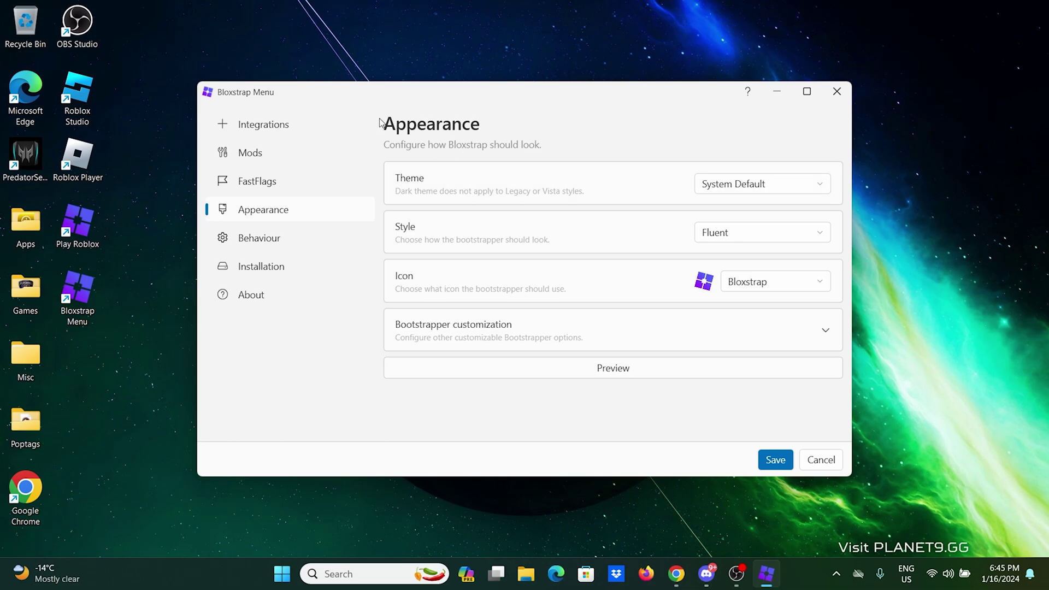
pyautogui.click(322, 127)
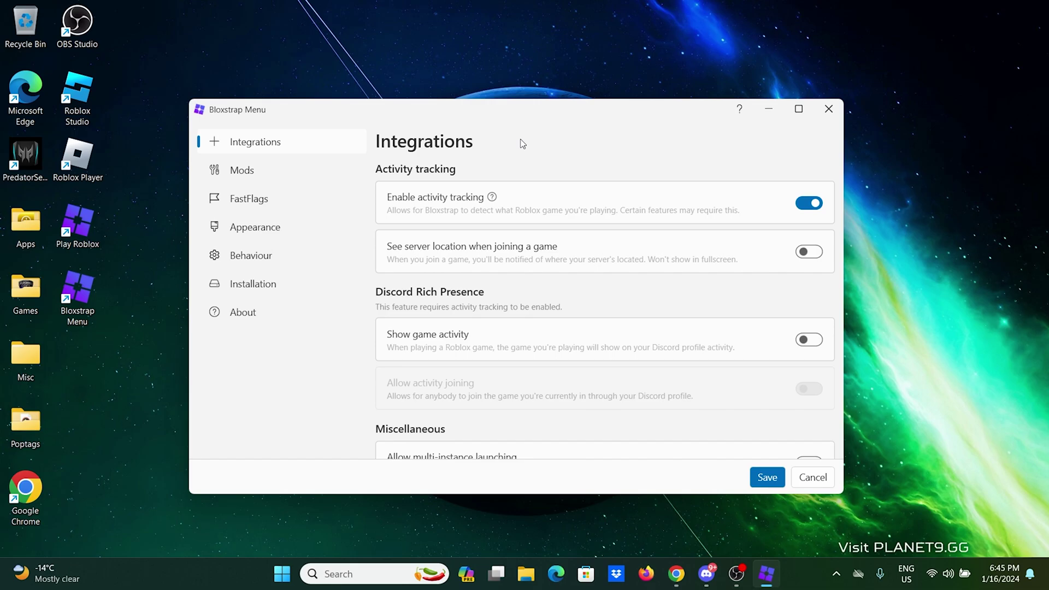
pyautogui.click(261, 172)
pyautogui.click(272, 201)
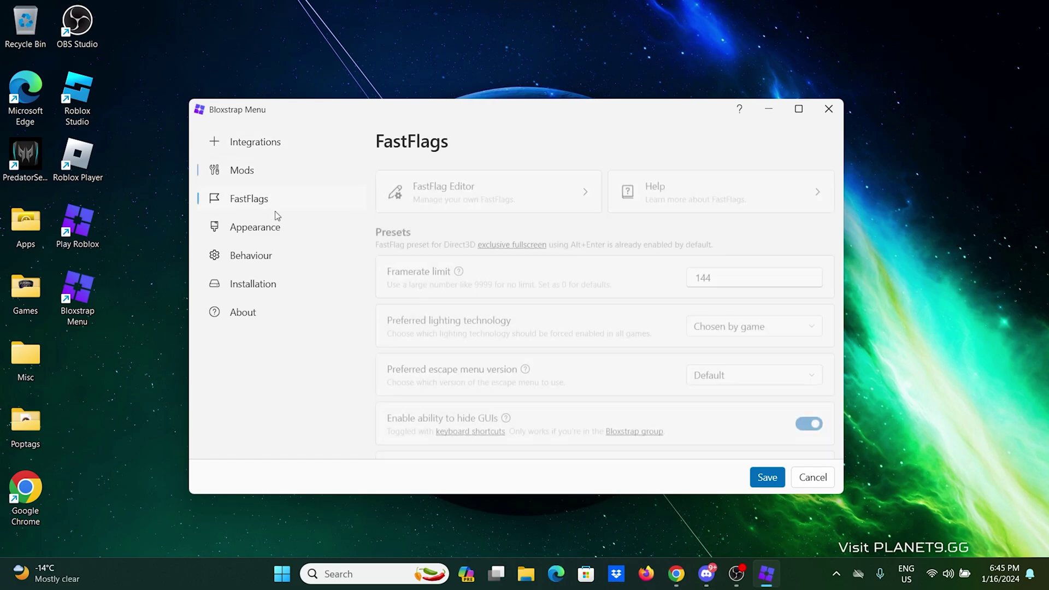
pyautogui.click(276, 228)
pyautogui.click(267, 174)
pyautogui.click(265, 144)
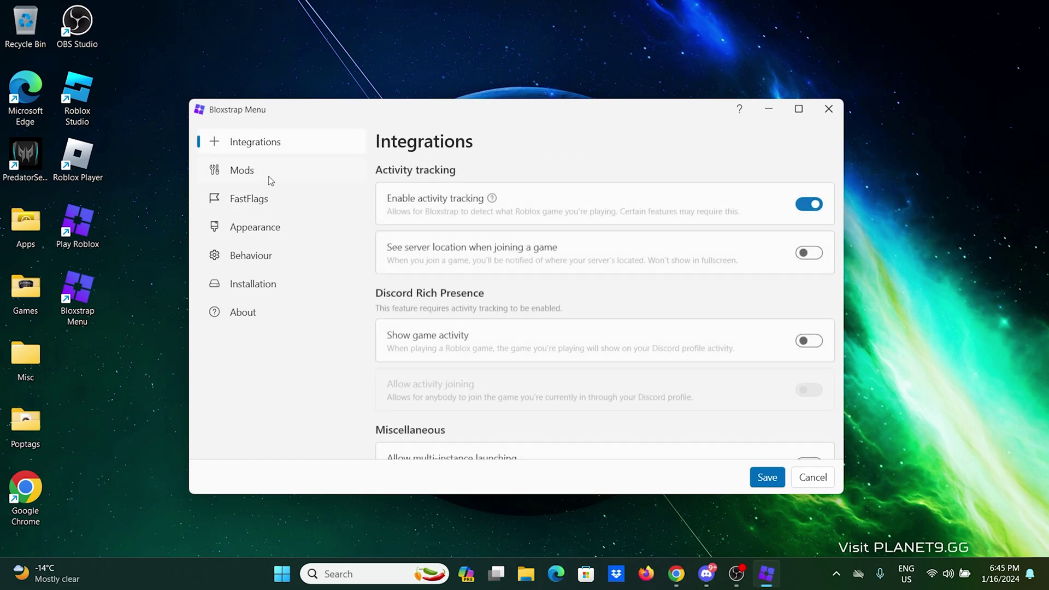
pyautogui.moveTo(511, 109); pyautogui.dragTo(511, 101)
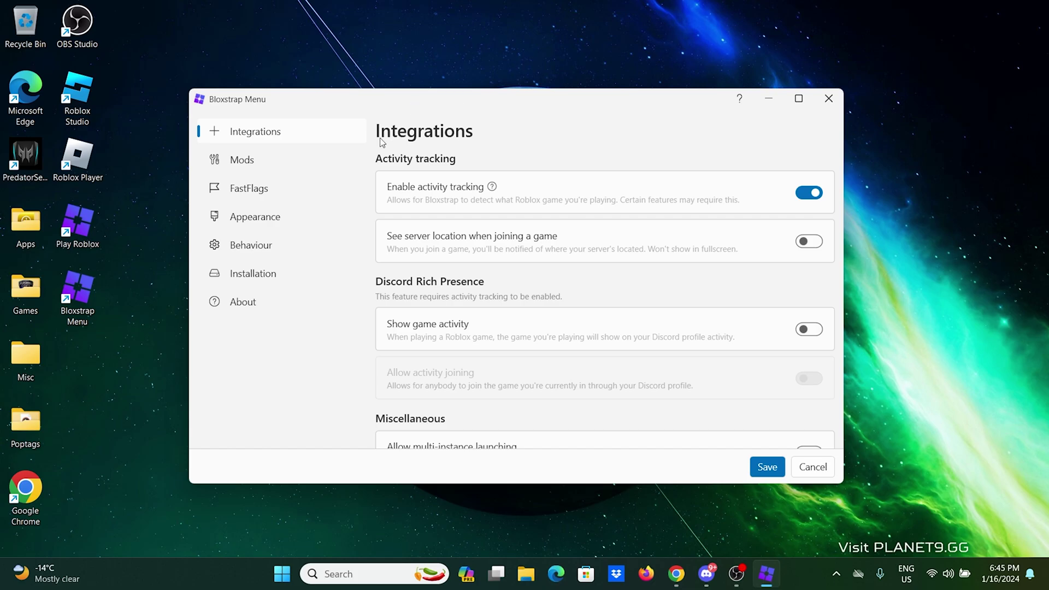
# View Behaviour, Appearance and Installation settings, return to Integrations, and nudge the window right
pyautogui.click(240, 245)
pyautogui.click(254, 216)
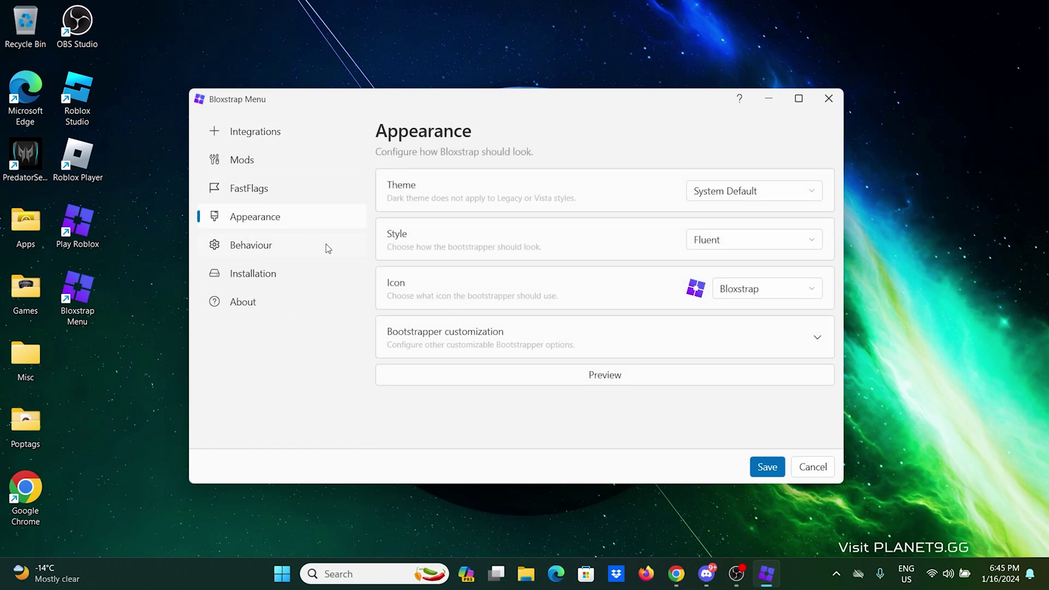
pyautogui.click(267, 279)
pyautogui.click(253, 138)
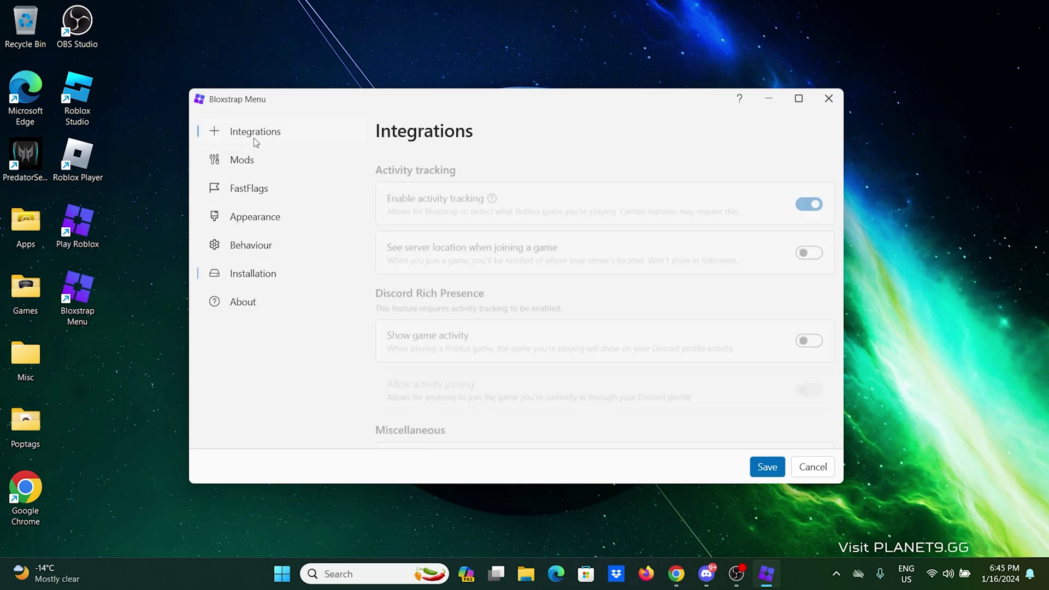
pyautogui.moveTo(415, 104); pyautogui.dragTo(422, 100)
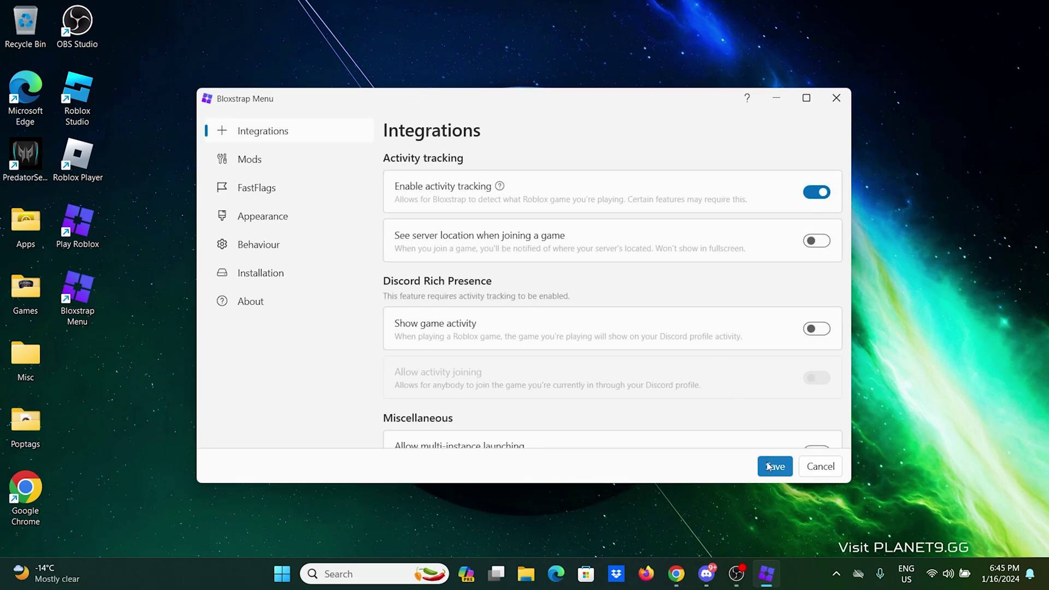
# Look through the Mods, Behaviour, Appearance and FastFlags settings pages
pyautogui.click(262, 159)
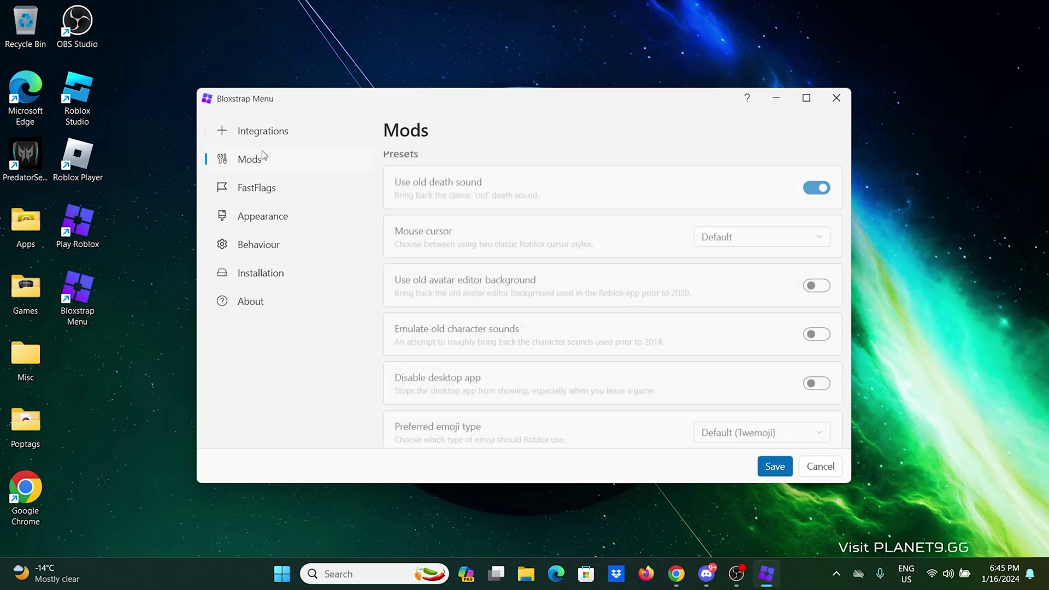
pyautogui.scroll(-3, 606, 284)
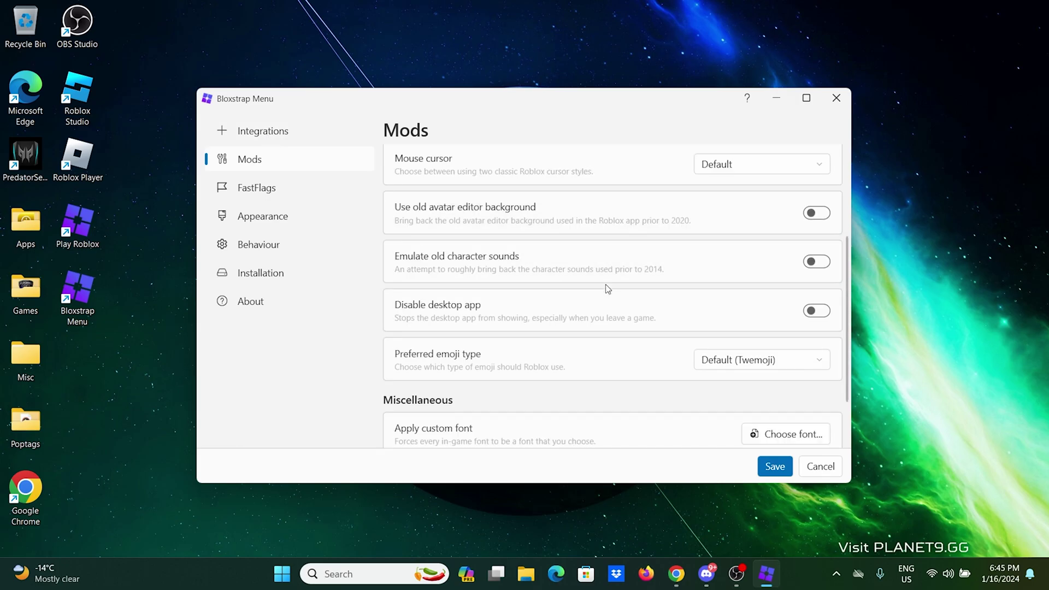
pyautogui.scroll(4, 595, 317)
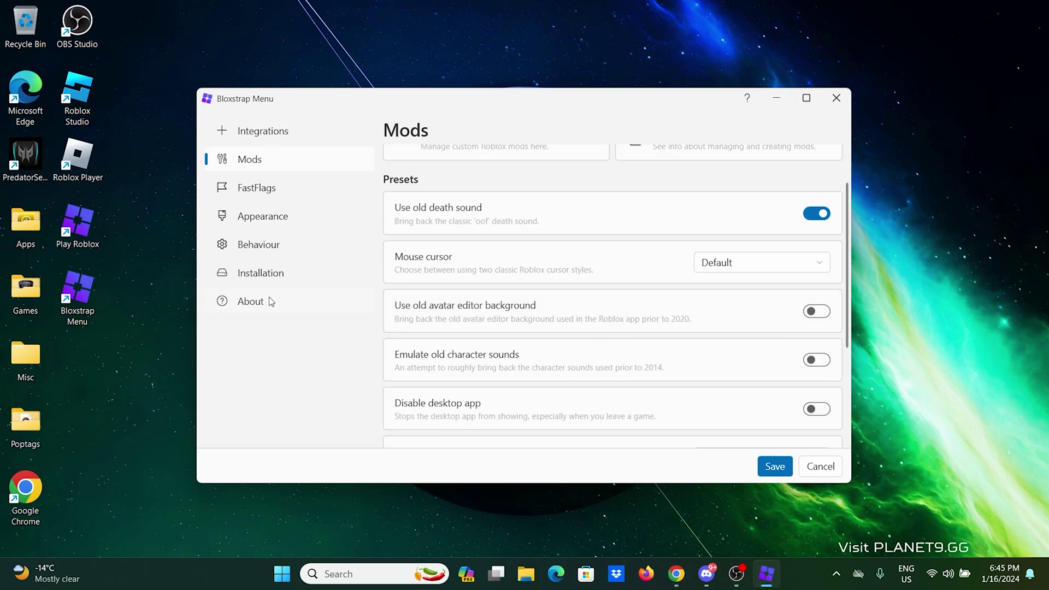
pyautogui.click(268, 249)
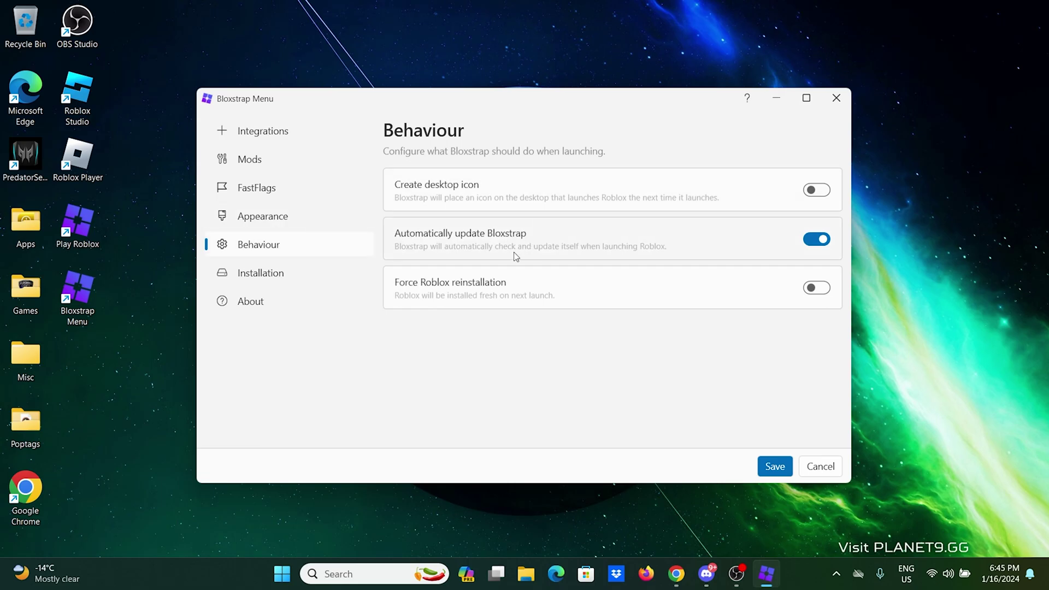
pyautogui.click(282, 218)
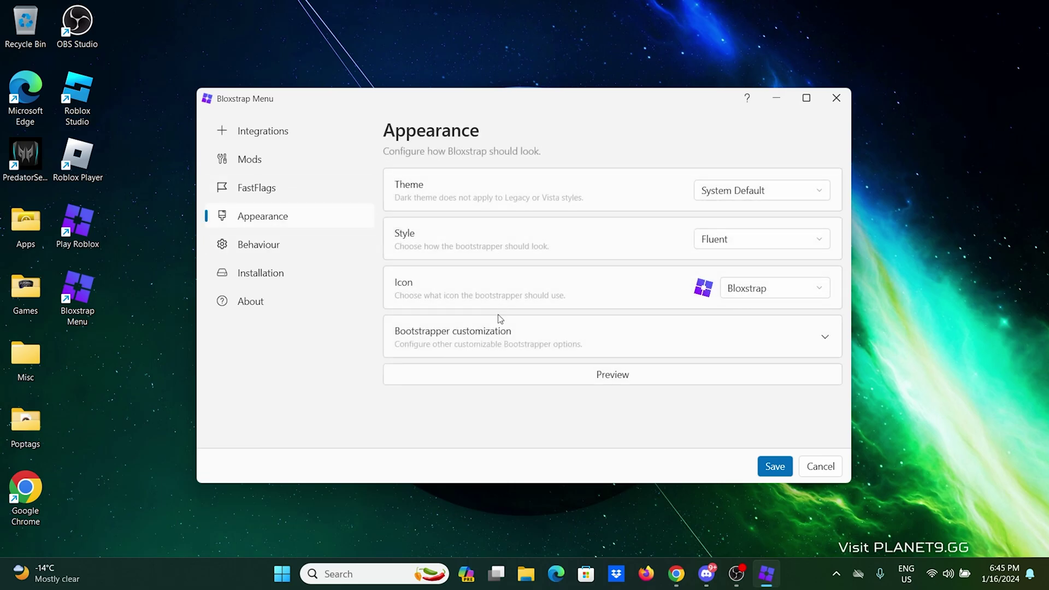
pyautogui.click(297, 190)
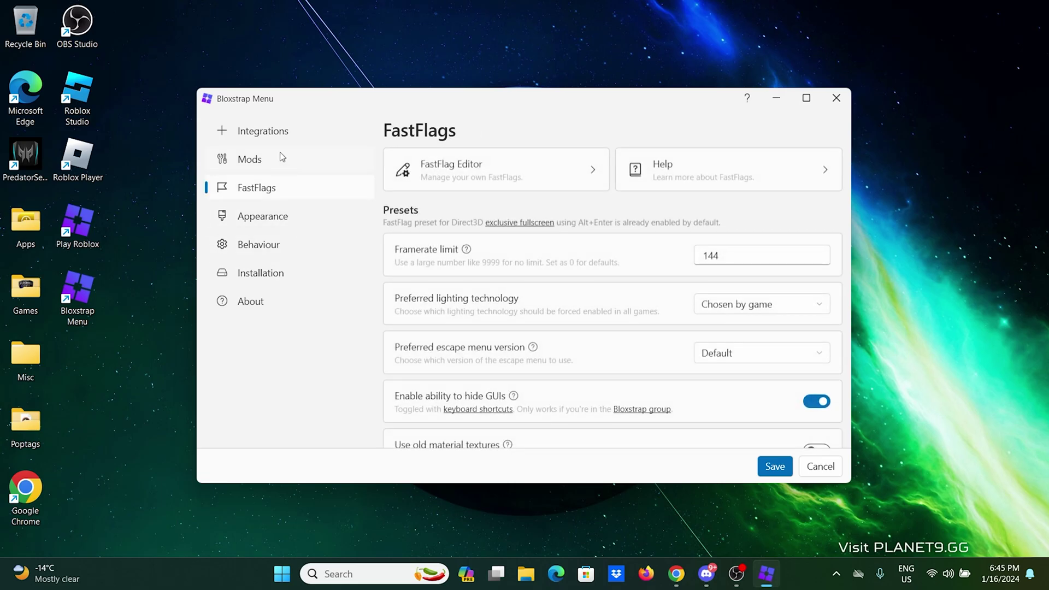
# Scroll through the Mods settings again, then return to the Integrations page
pyautogui.click(278, 160)
pyautogui.scroll(-5, 489, 306)
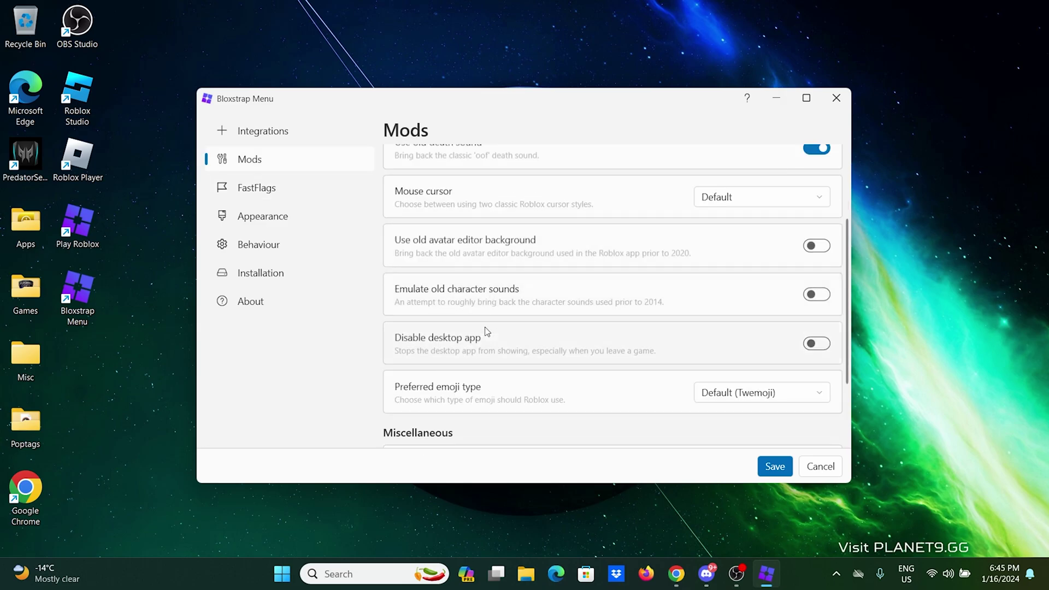
pyautogui.scroll(5, 499, 350)
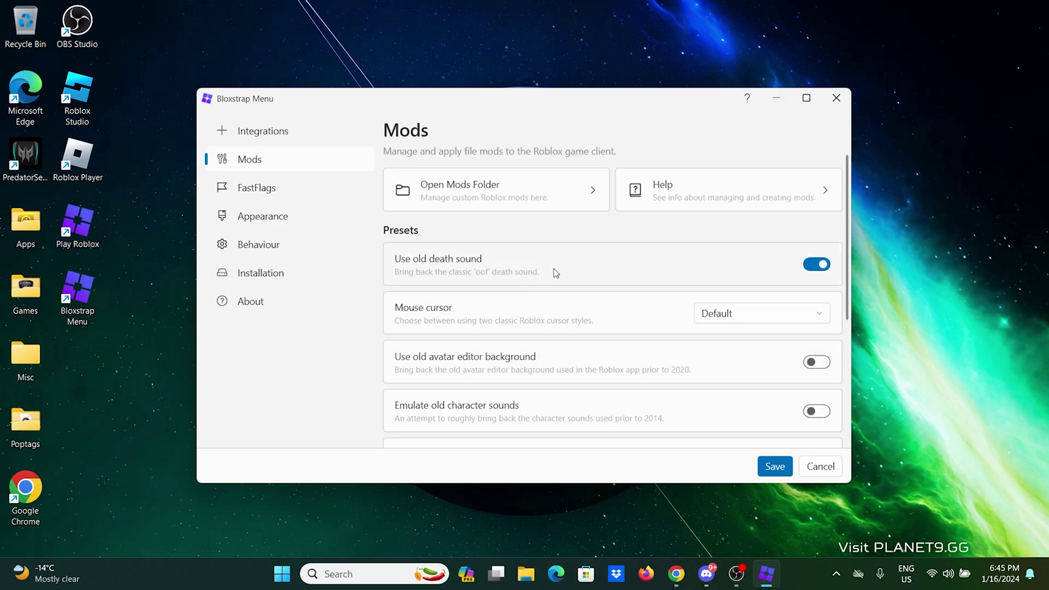
pyautogui.scroll(-2, 476, 256)
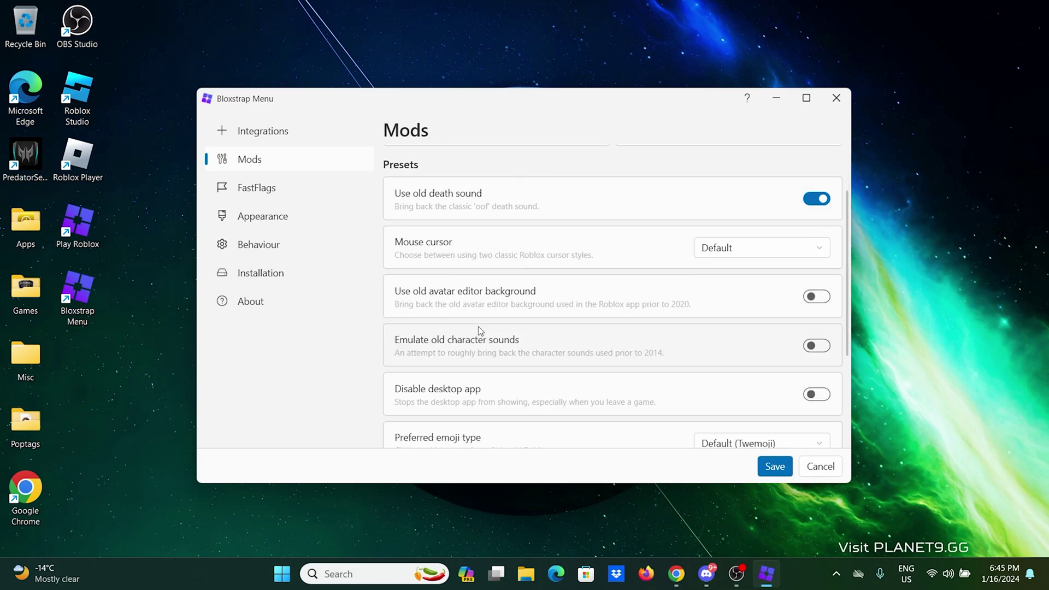
pyautogui.scroll(-2, 511, 360)
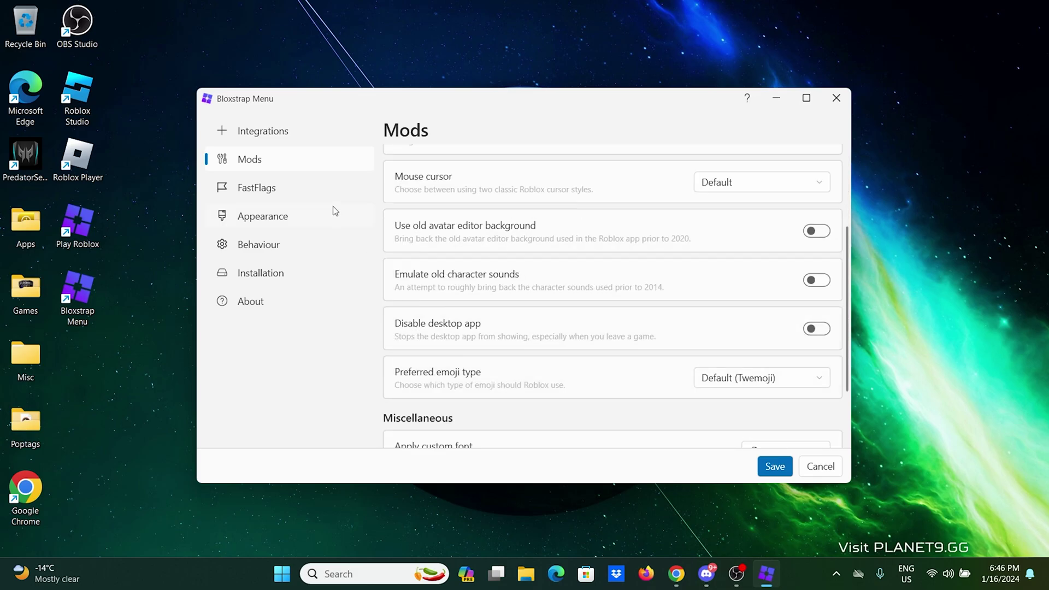
pyautogui.click(264, 132)
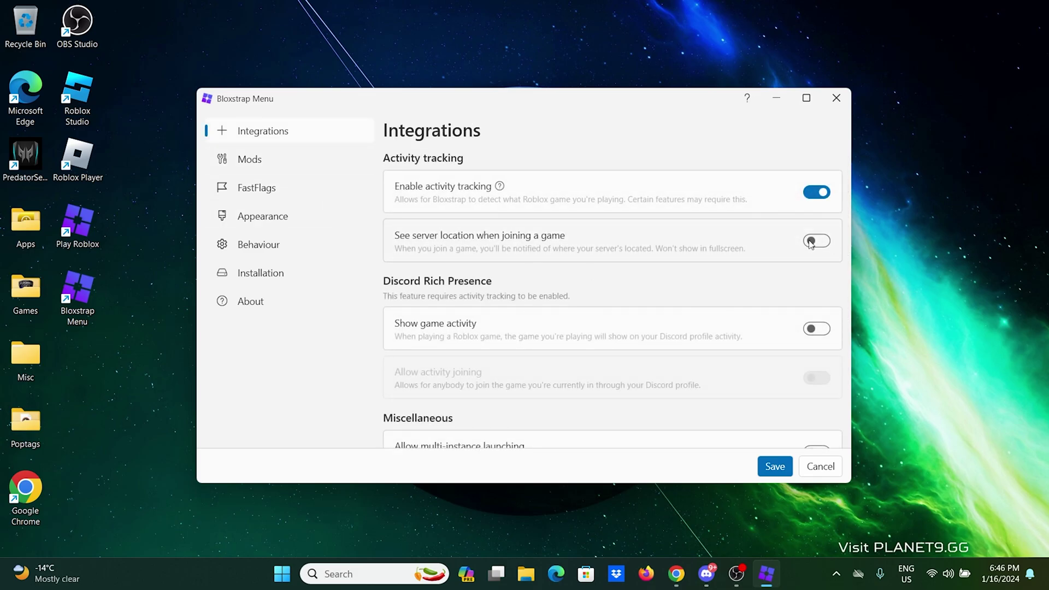
# Enable 'See server location when joining a game', save, and launch Roblox from the Play Roblox shortcut
pyautogui.click(814, 240)
pyautogui.click(775, 465)
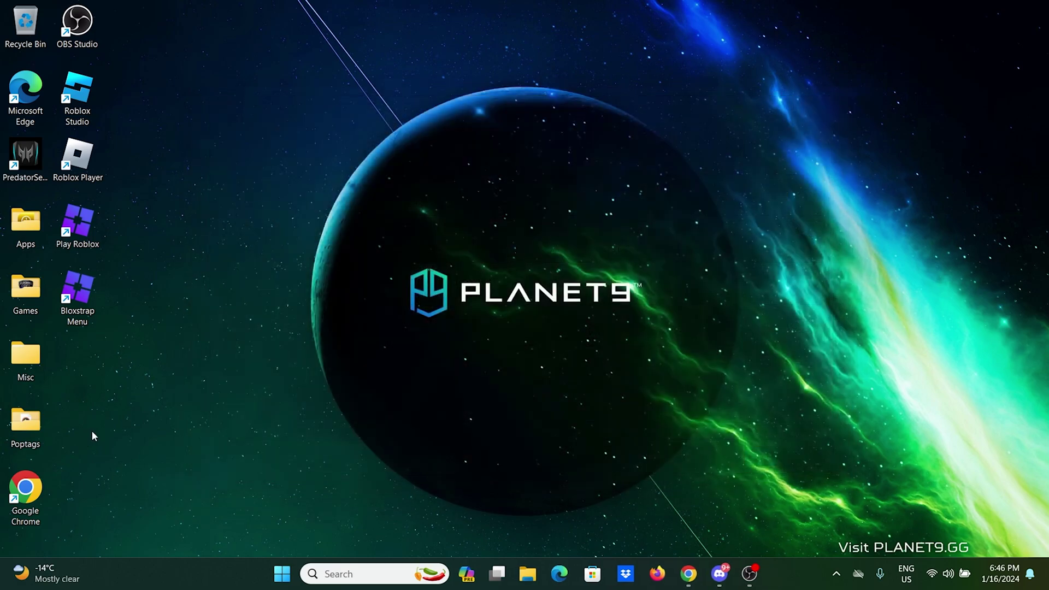
pyautogui.doubleClick(77, 224)
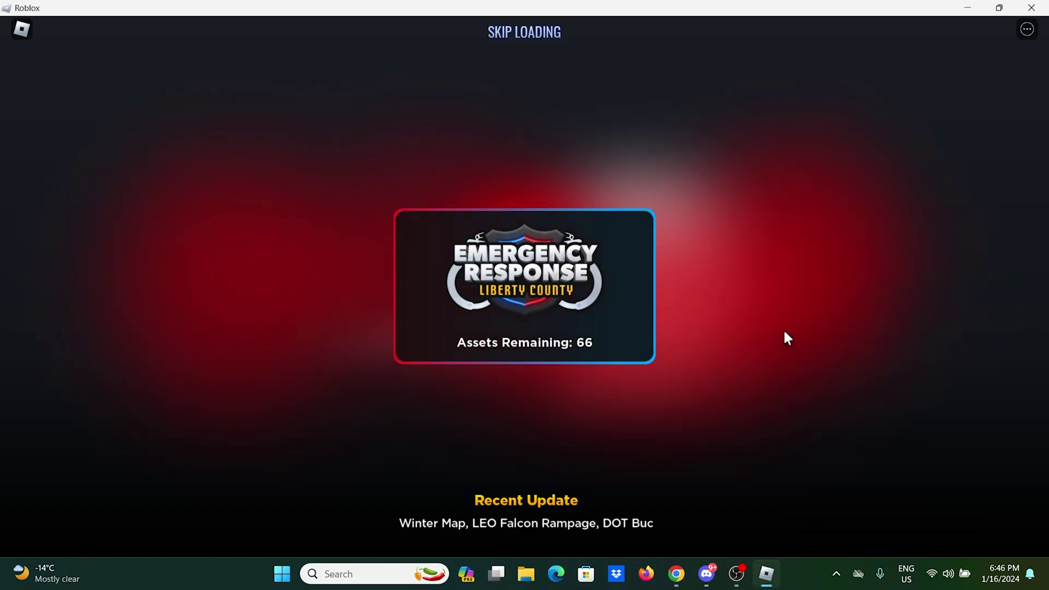
# Show the Shift+F5 stats overlay and walk the avatar around the white SUV in the parking lot
pyautogui.hotkey('shift', 'F5')
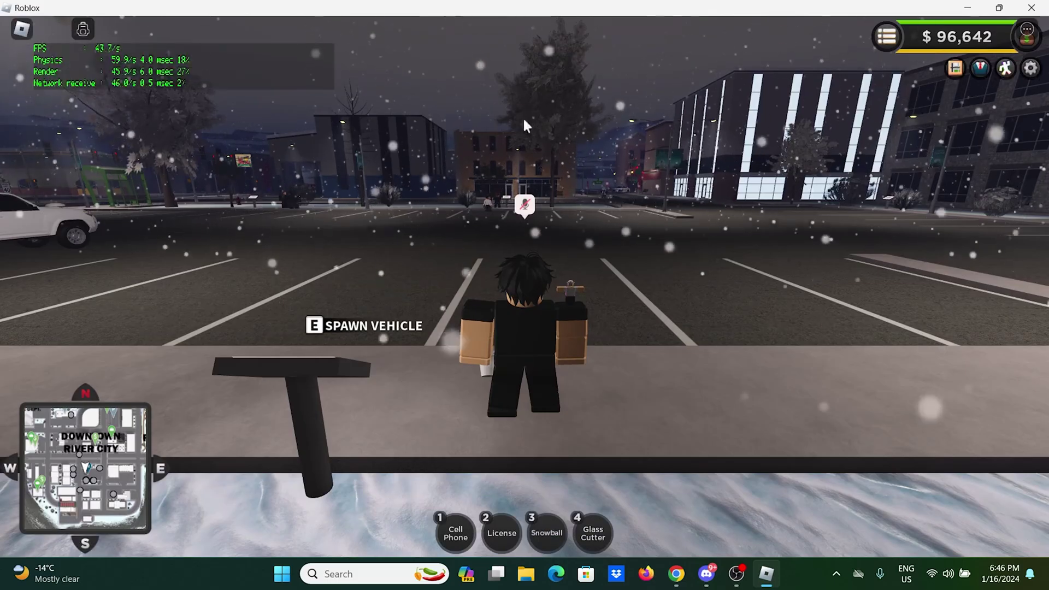
pyautogui.press('a')
pyautogui.press('s')
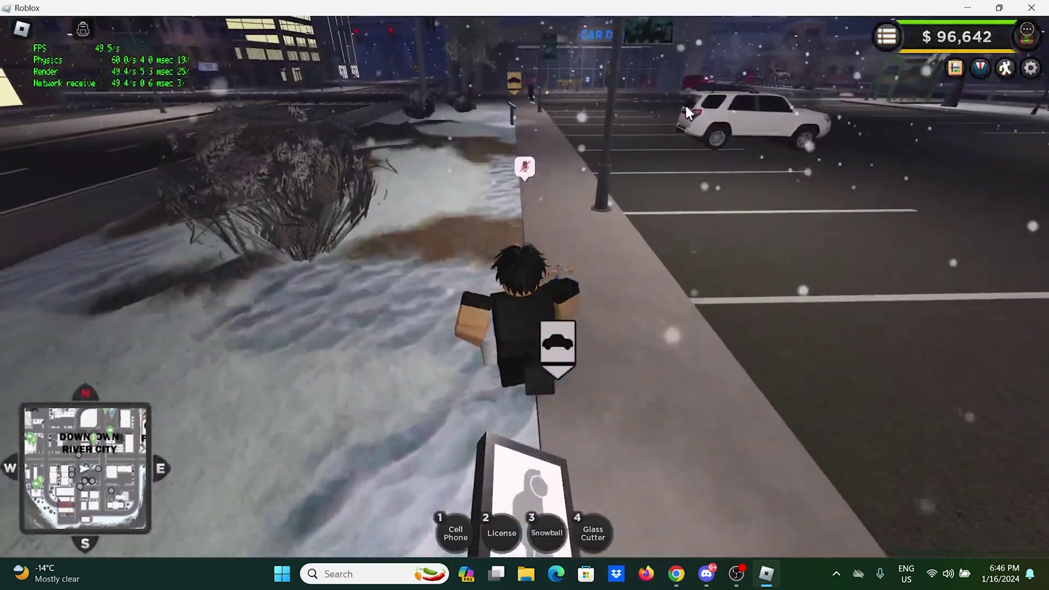
pyautogui.press('w')
pyautogui.press('a')
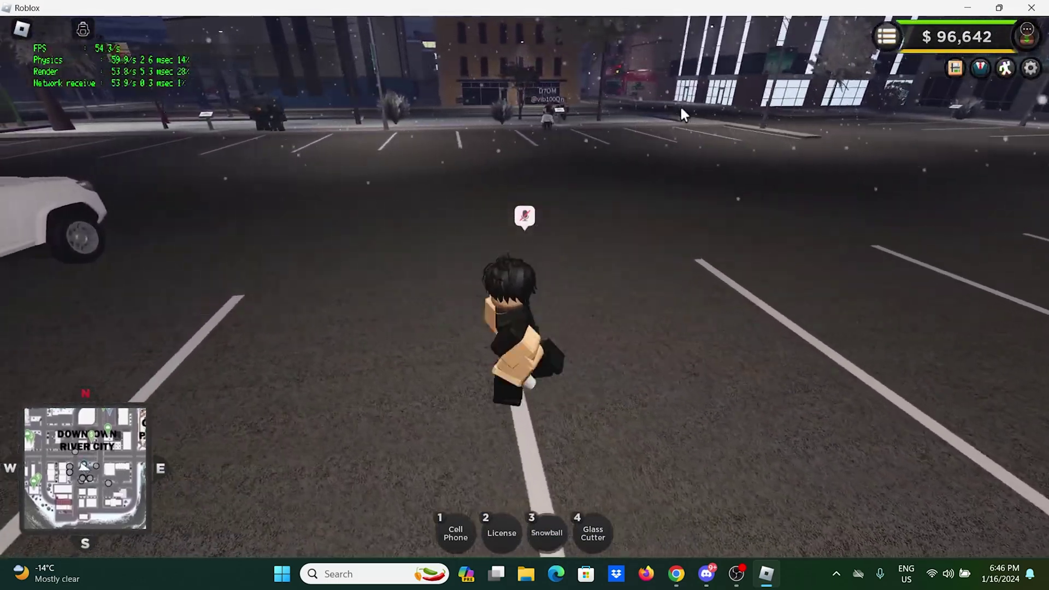
pyautogui.press('w')
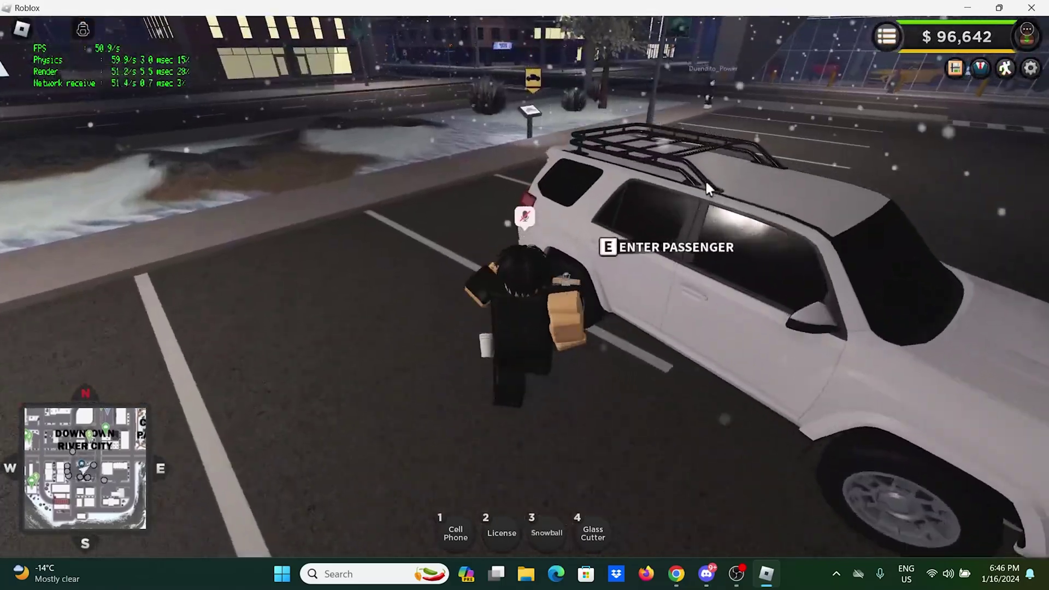
pyautogui.press('space')
pyautogui.press('s')
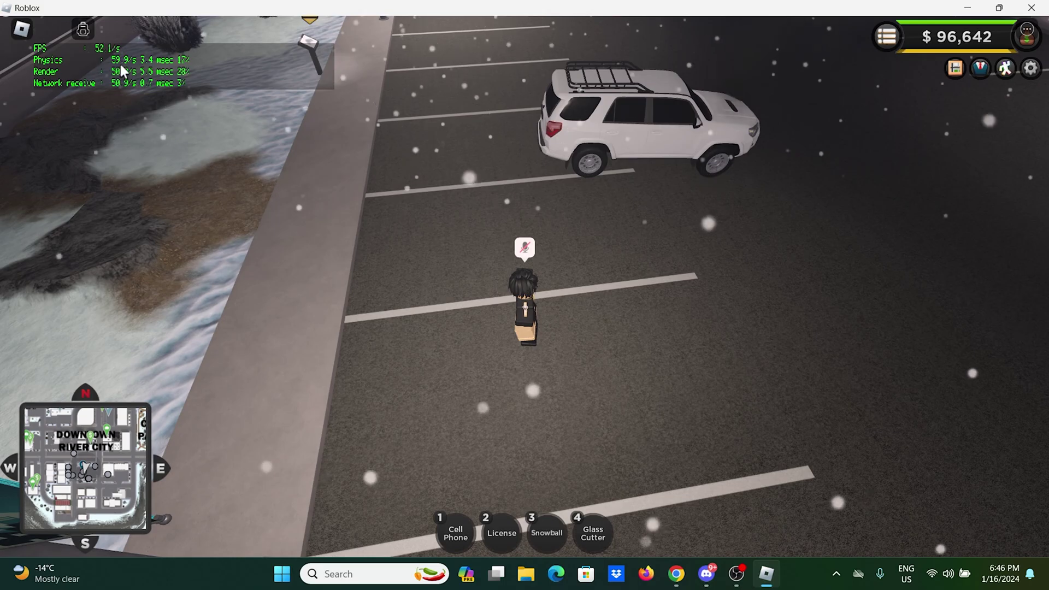
pyautogui.press('a')
pyautogui.press('w')
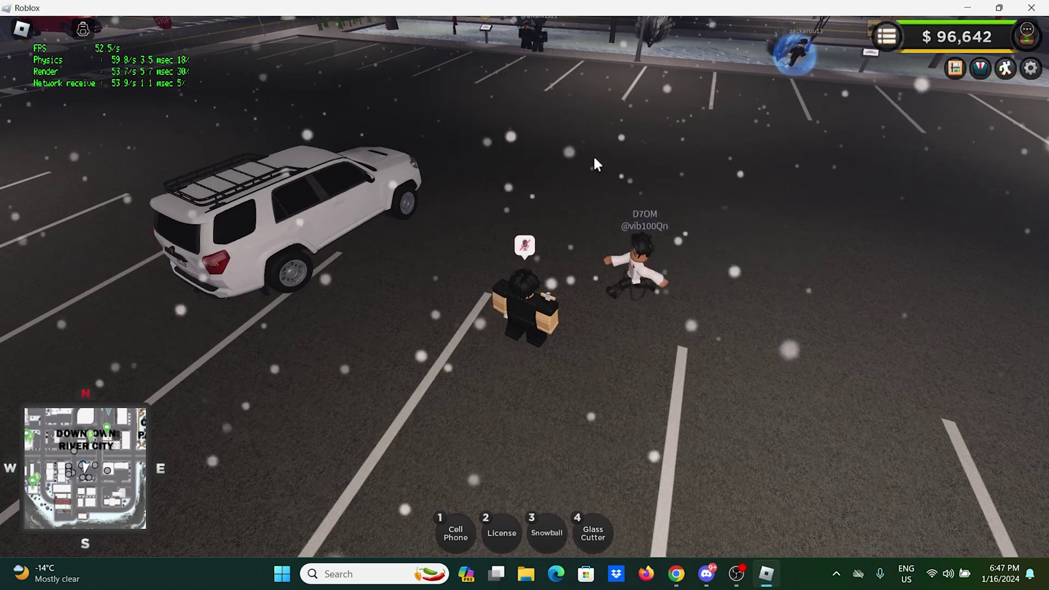
# Drop Roblox Graphics Quality to its lowest, raise it to level 6 of 10, and resume
pyautogui.press('Escape')
pyautogui.click(431, 87)
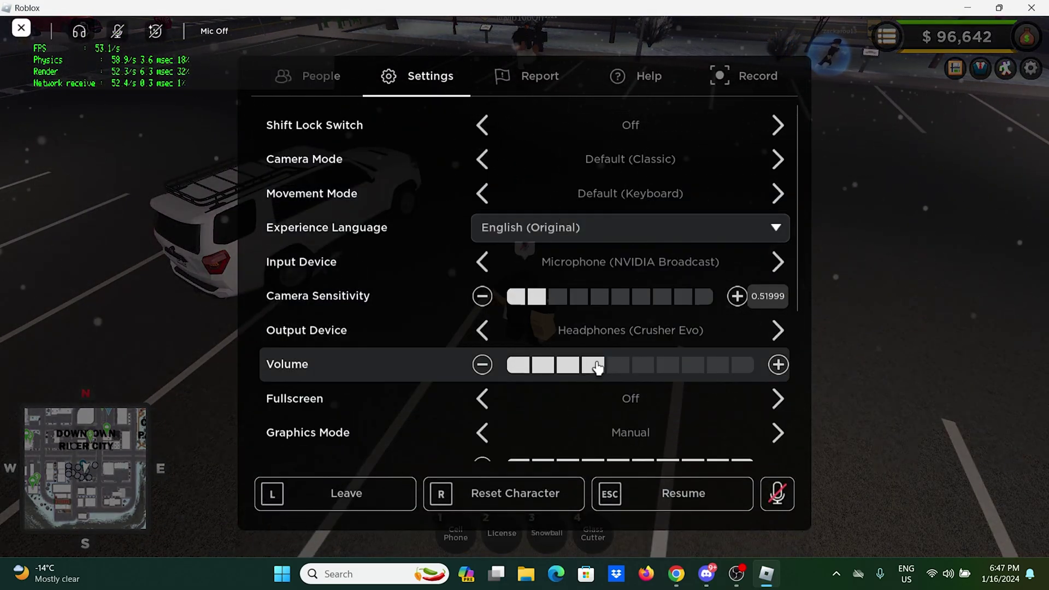
pyautogui.scroll(-3, 592, 368)
pyautogui.moveTo(594, 373); pyautogui.dragTo(316, 356)
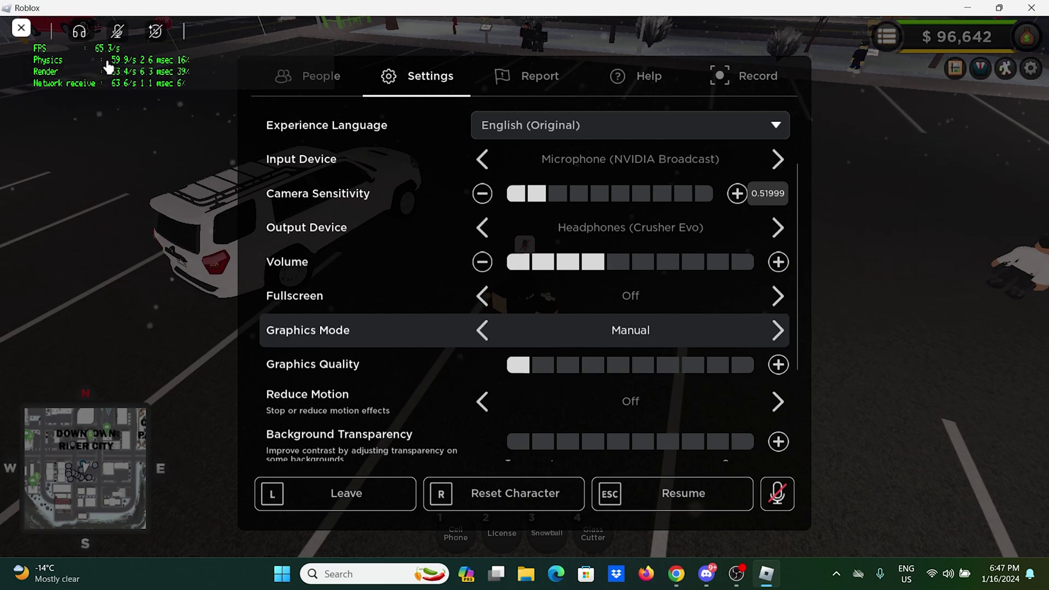
pyautogui.moveTo(515, 365); pyautogui.dragTo(920, 382)
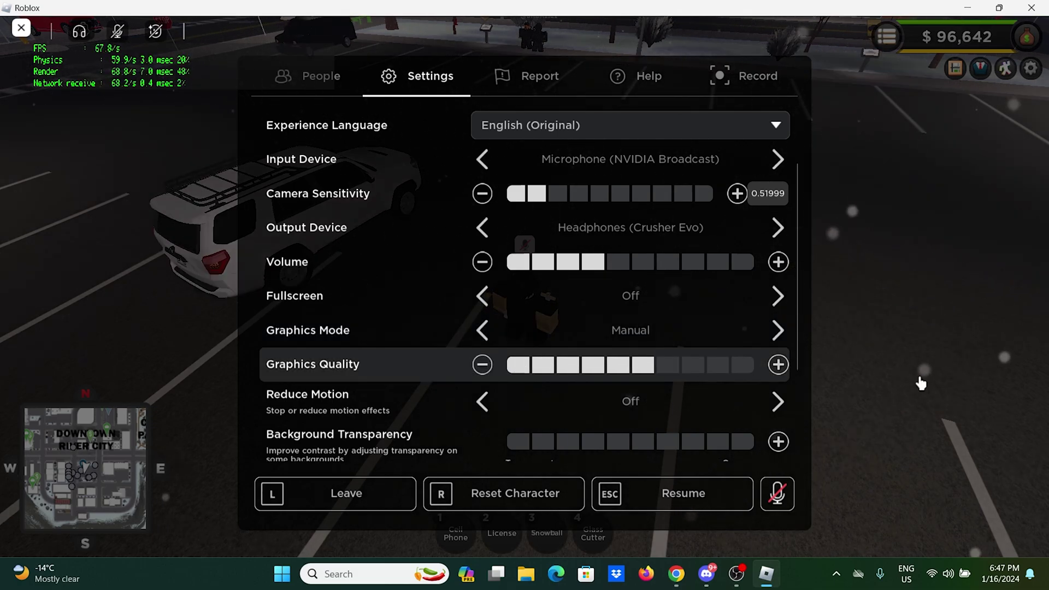
pyautogui.press('Escape')
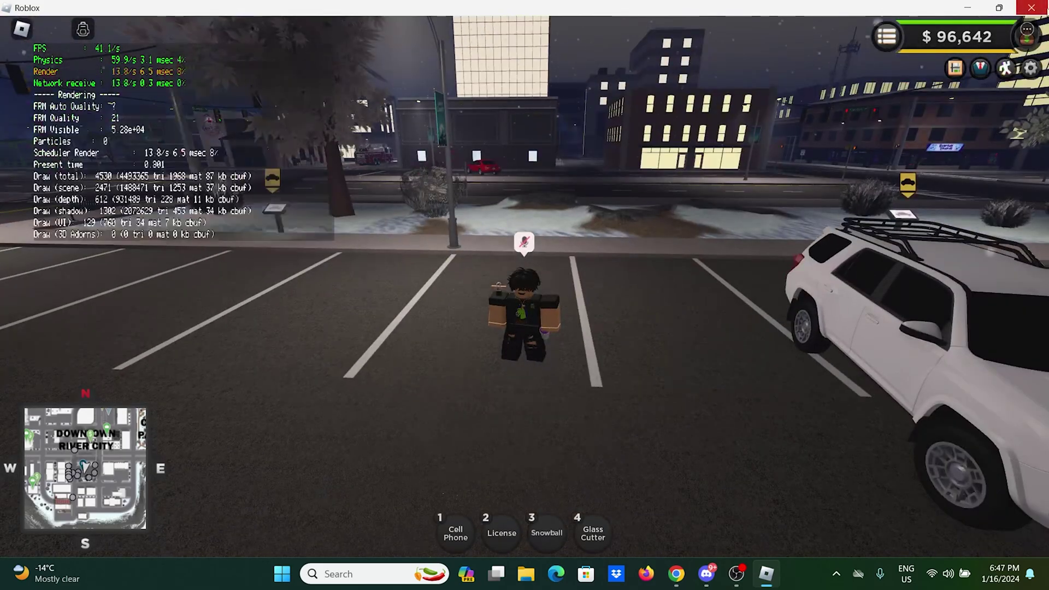
# Quit Roblox with Alt+F4 and confirm Close Roblox
pyautogui.hotkey('alt', 'F4')
pyautogui.click(450, 411)
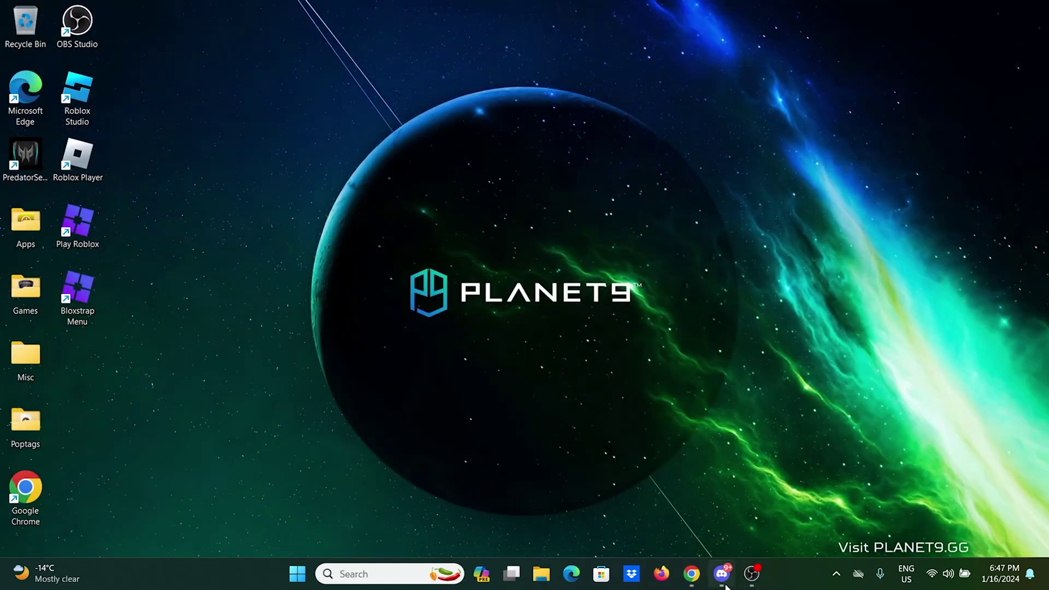